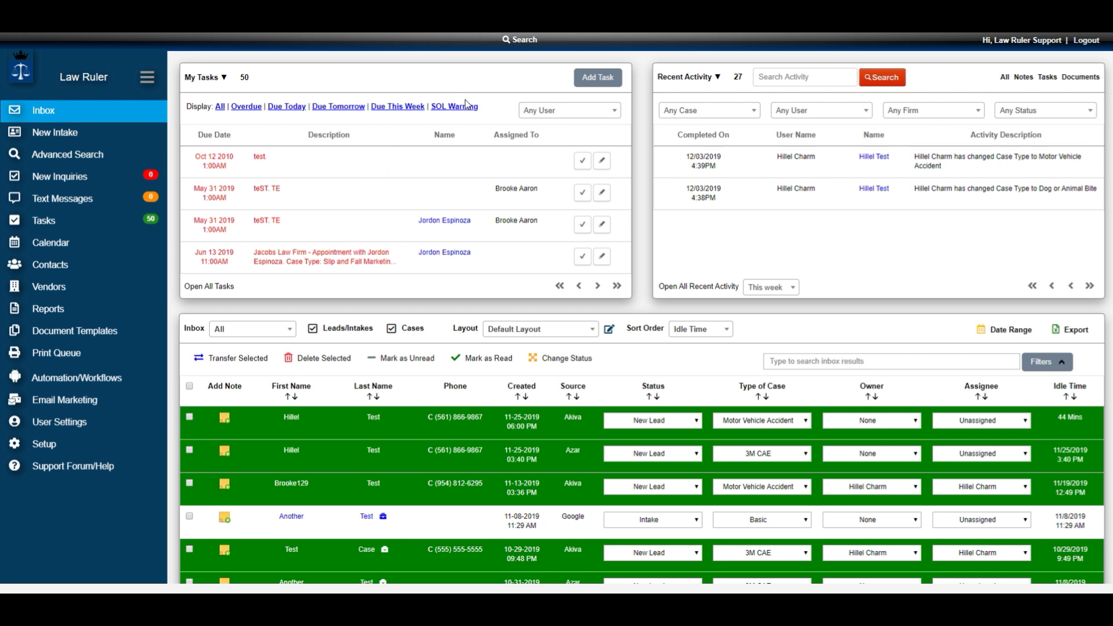
# - Try the global search and advanced search, then open and cancel a new task form
pyautogui.click(523, 40)
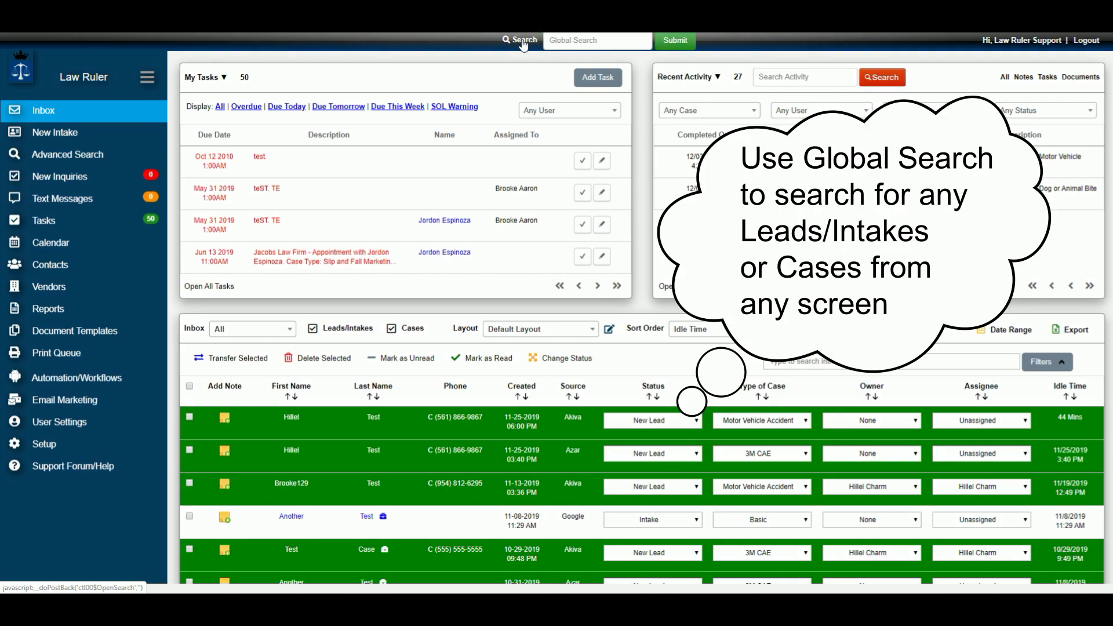
pyautogui.click(572, 39)
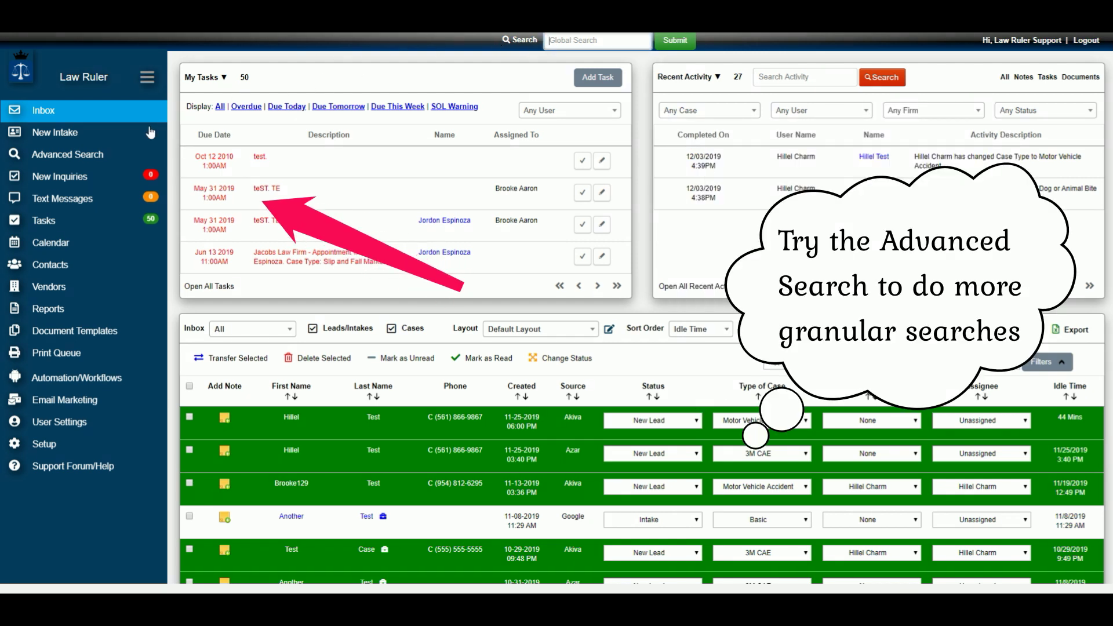
pyautogui.click(81, 157)
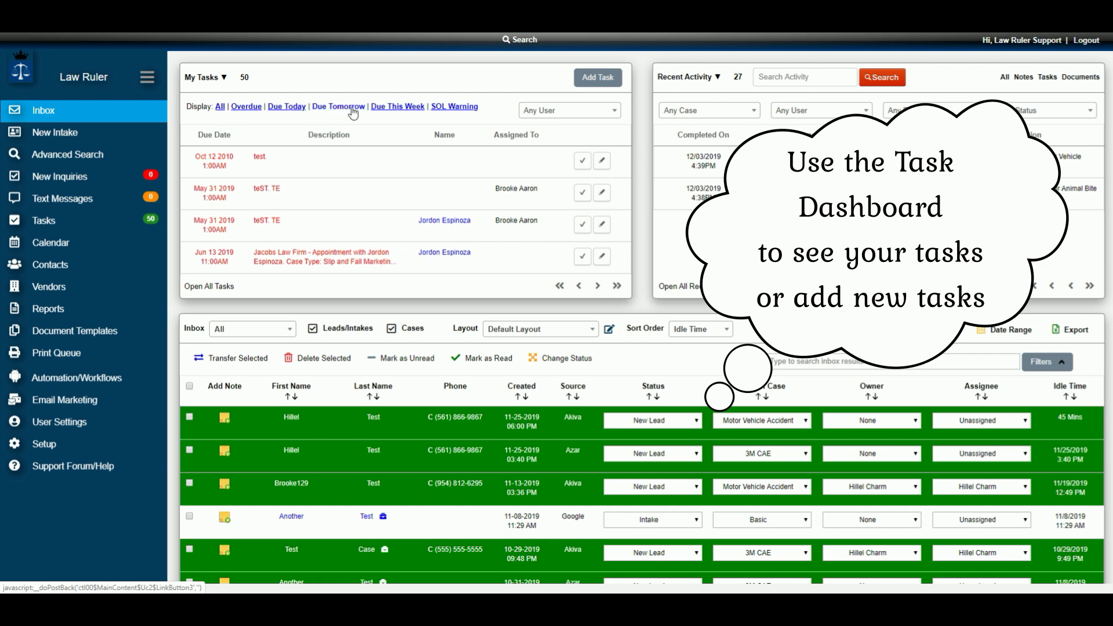
pyautogui.click(599, 82)
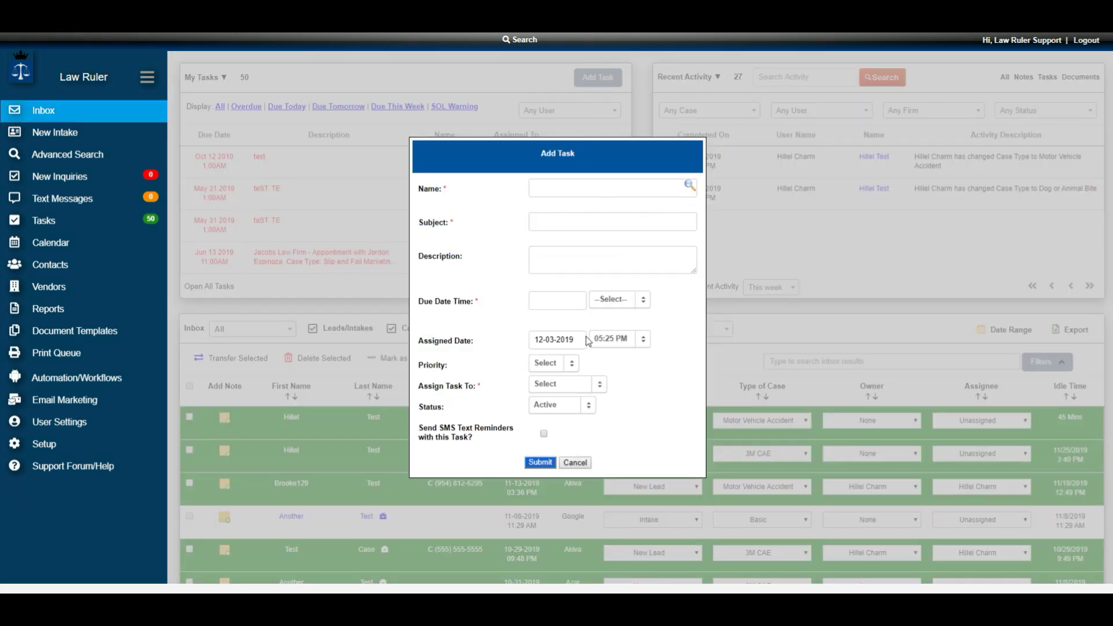
pyautogui.click(563, 462)
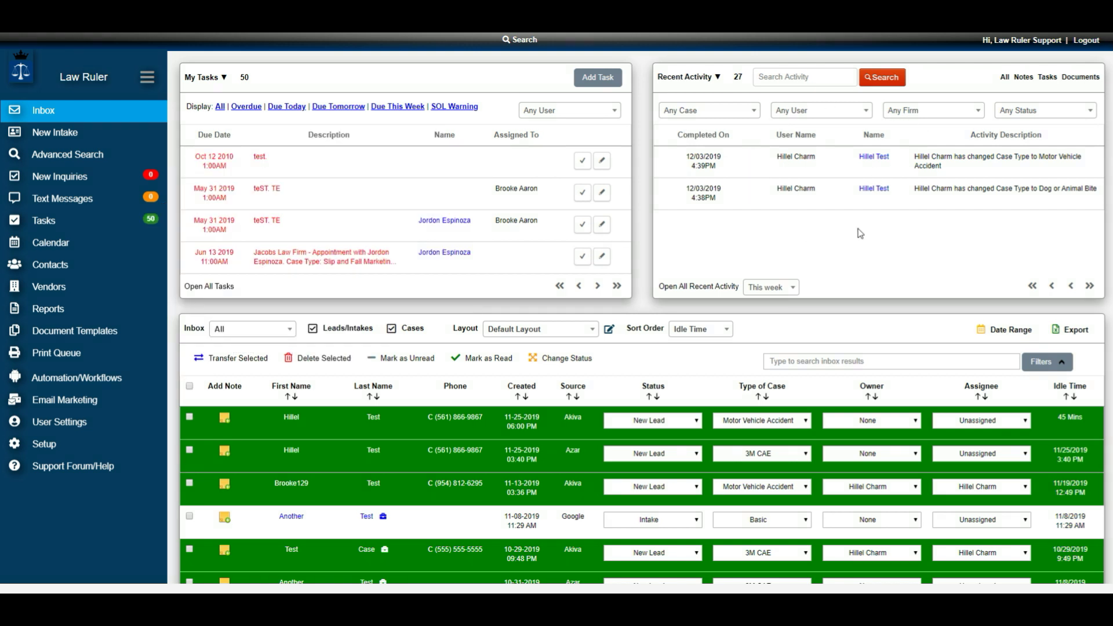
# - Browse the recent activity filters for case types, users, firms and statuses
pyautogui.click(777, 77)
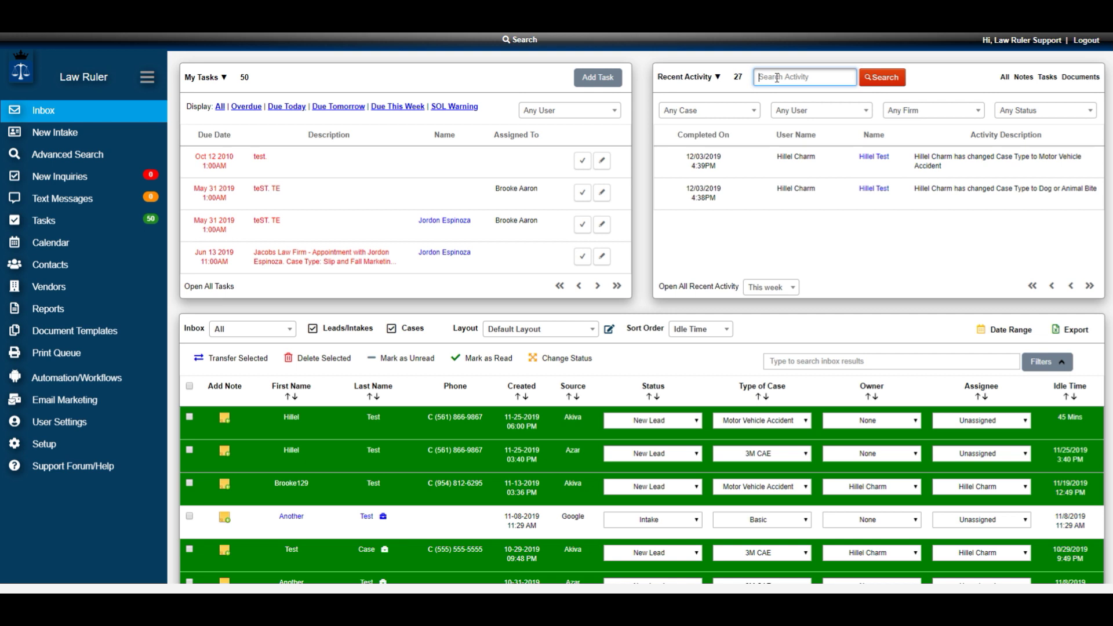
pyautogui.click(752, 114)
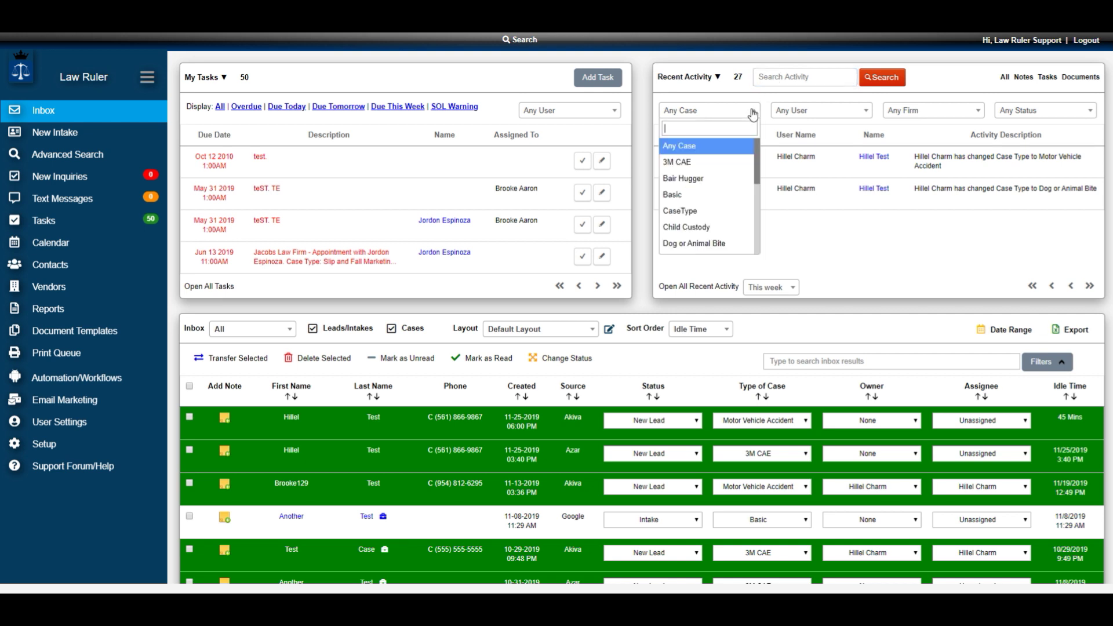
pyautogui.click(832, 110)
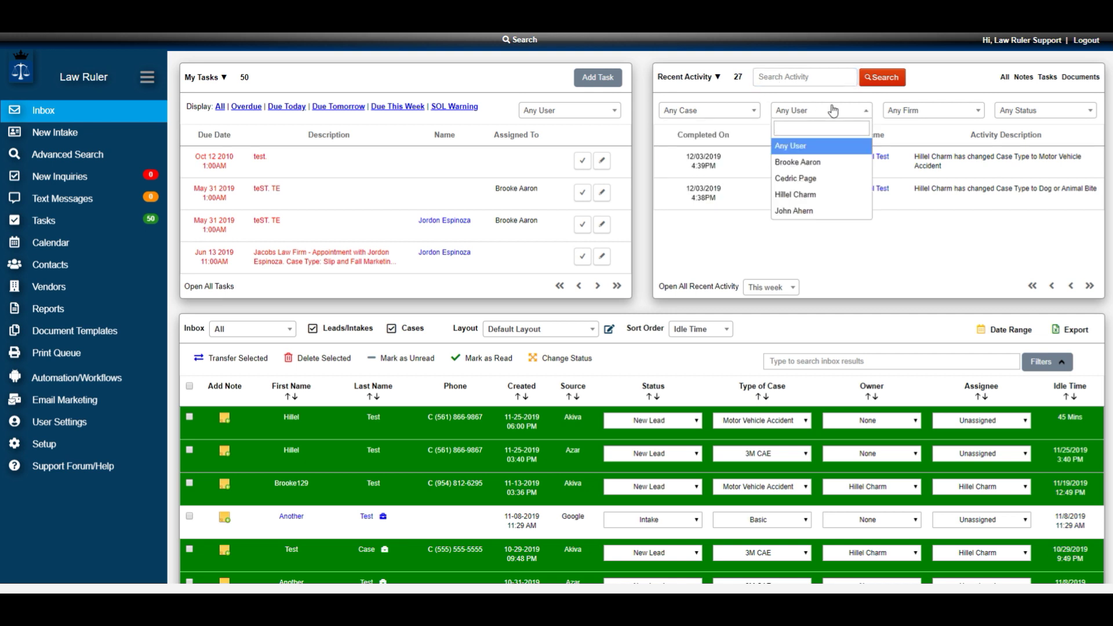
pyautogui.click(908, 110)
pyautogui.click(908, 110)
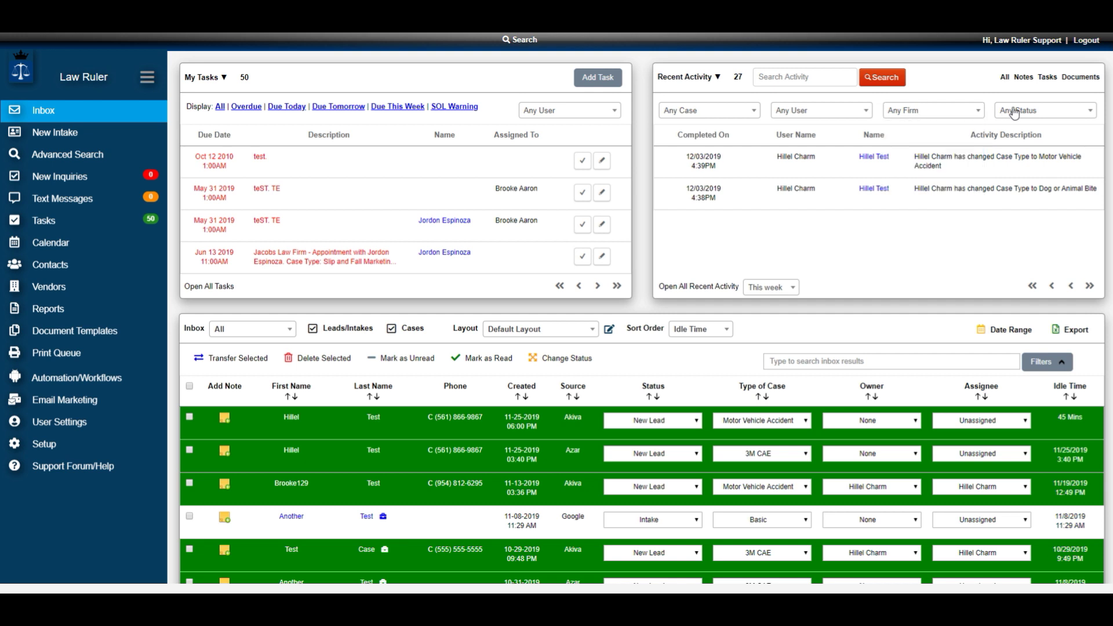
pyautogui.click(1030, 112)
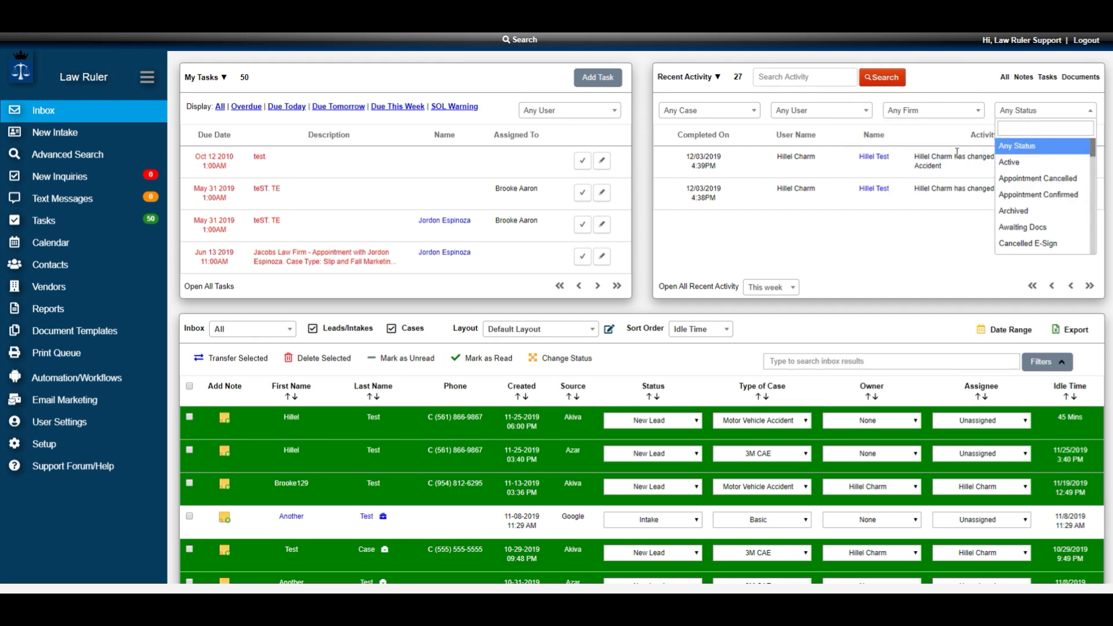
pyautogui.click(969, 188)
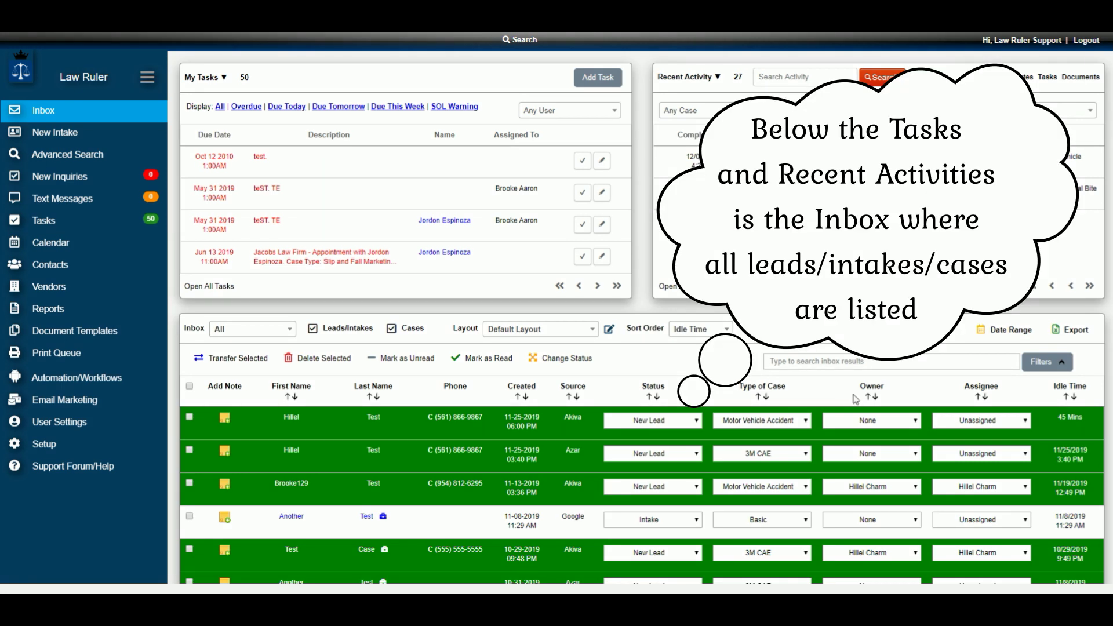
# - Open the inbox filter panel and review its Case Type, Source, Tags and Status fields
pyautogui.scroll(-3, 856, 399)
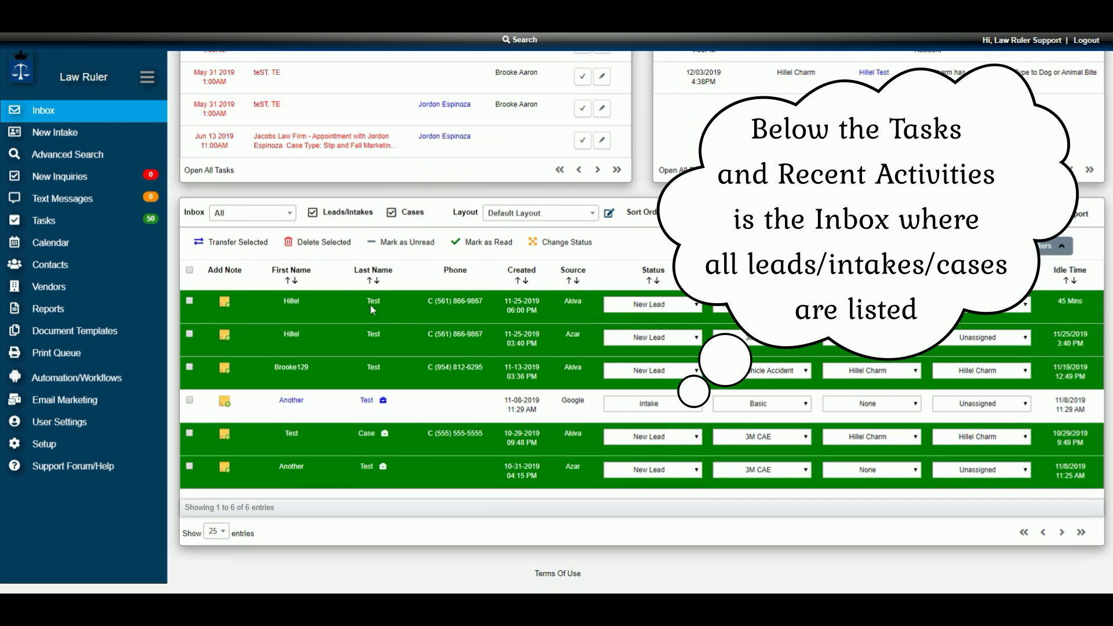
pyautogui.moveTo(373, 305)
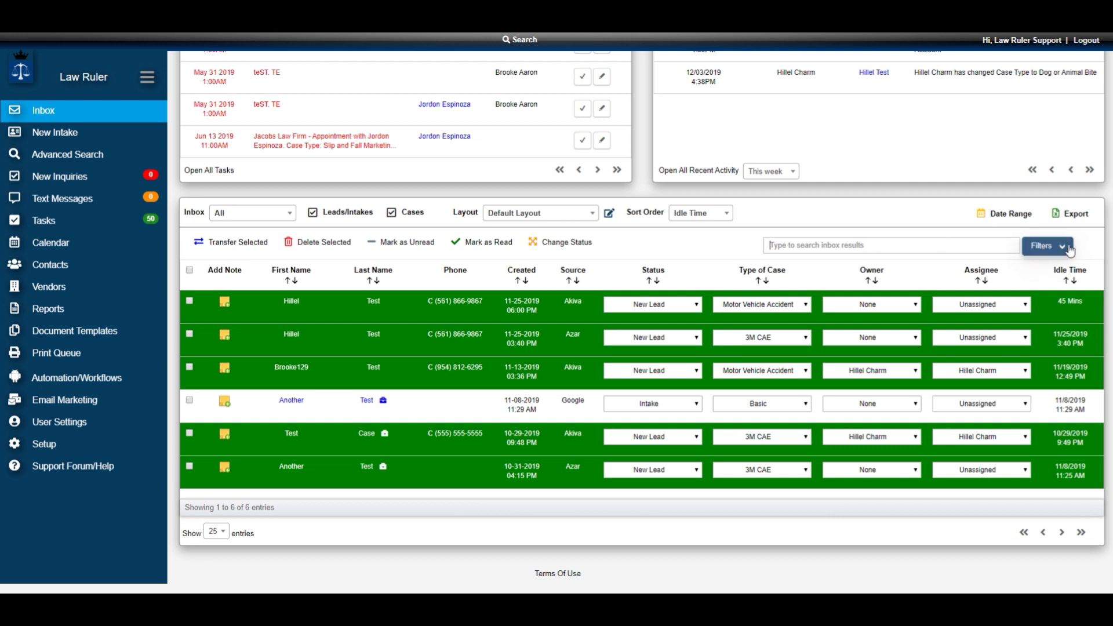
pyautogui.click(1054, 246)
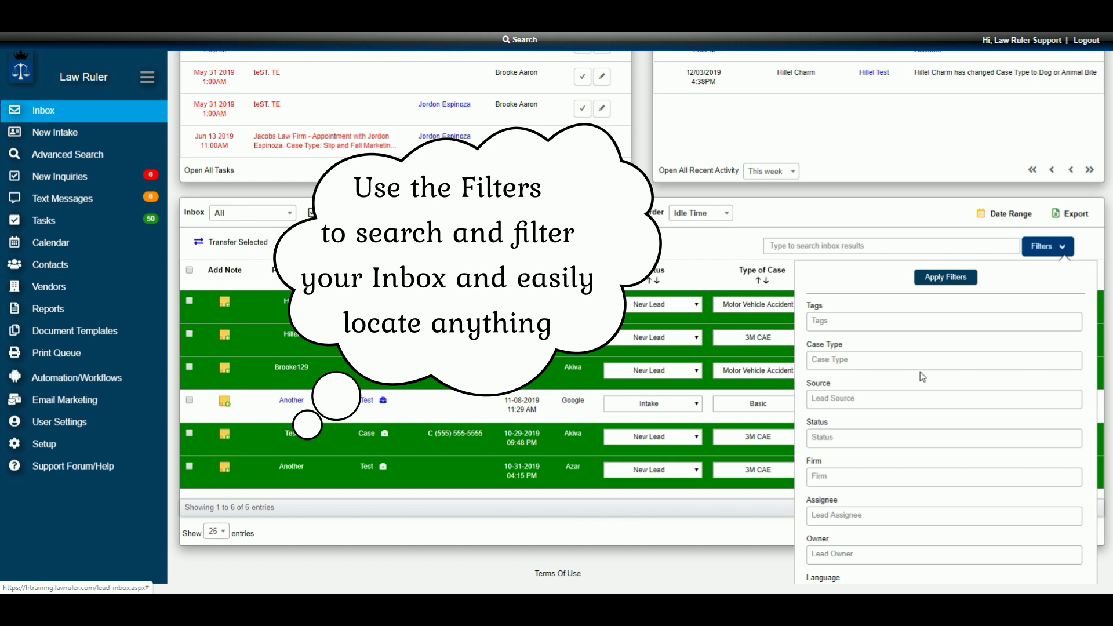
pyautogui.scroll(-1, 920, 373)
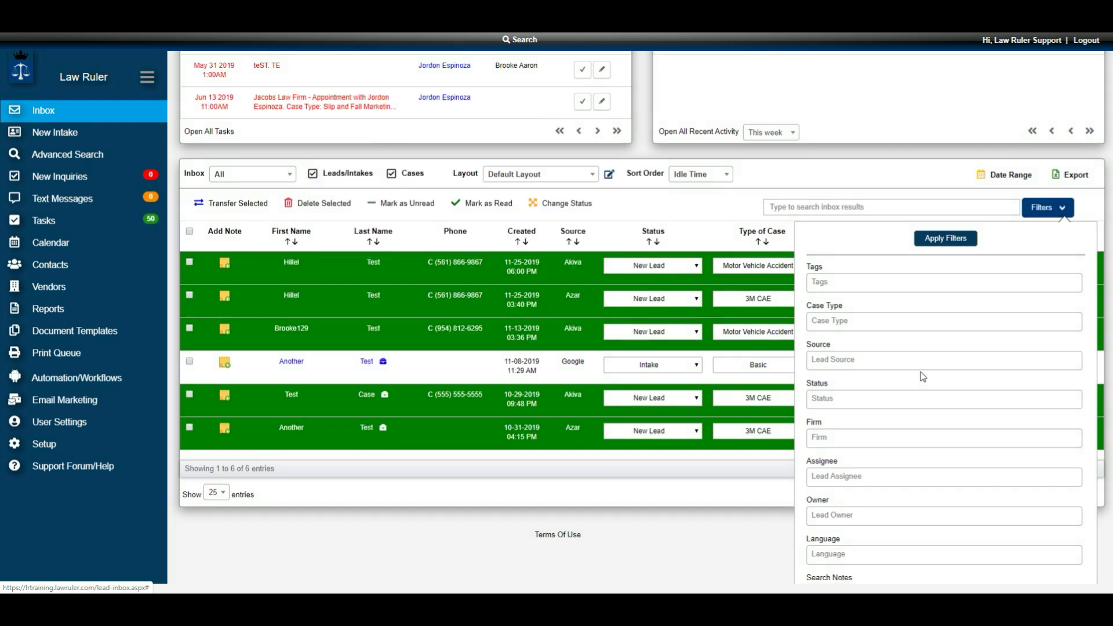
pyautogui.click(865, 322)
pyautogui.click(865, 359)
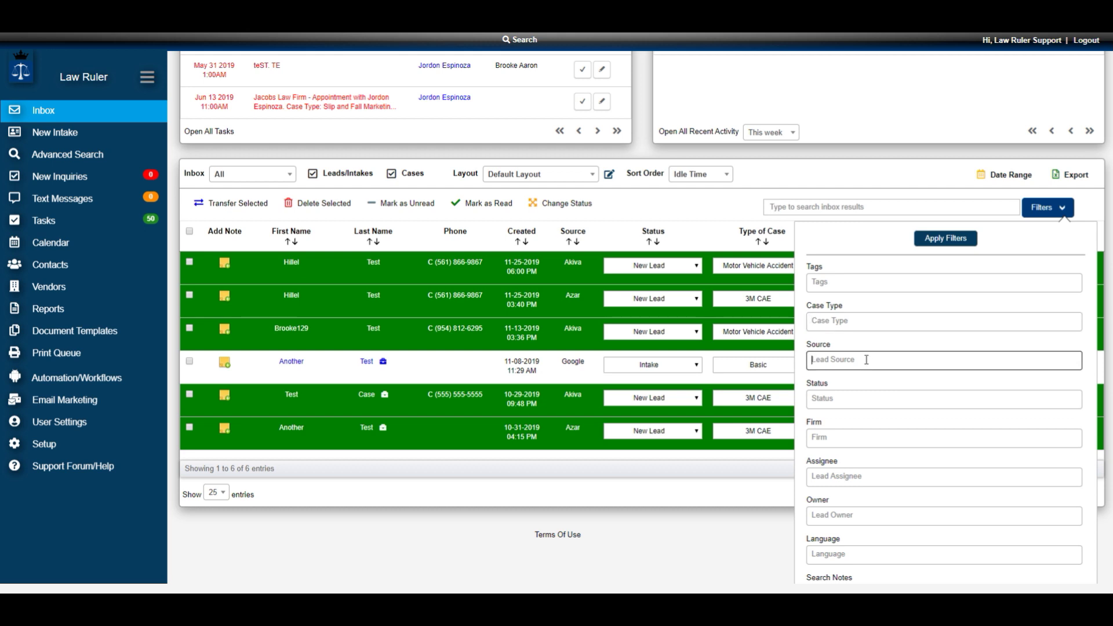
pyautogui.click(836, 281)
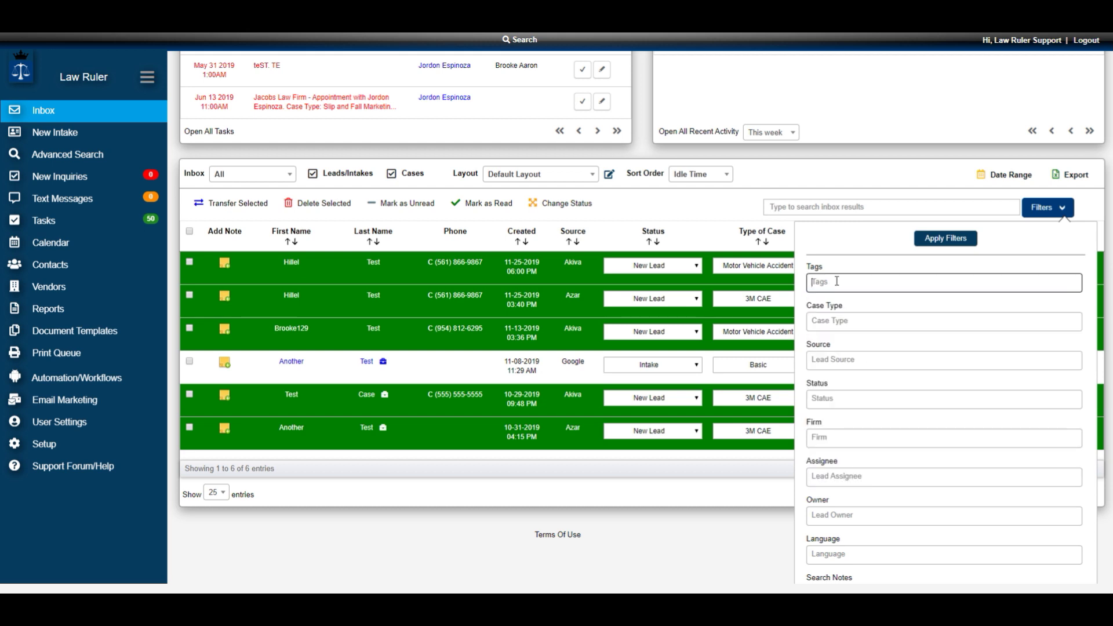
pyautogui.click(841, 399)
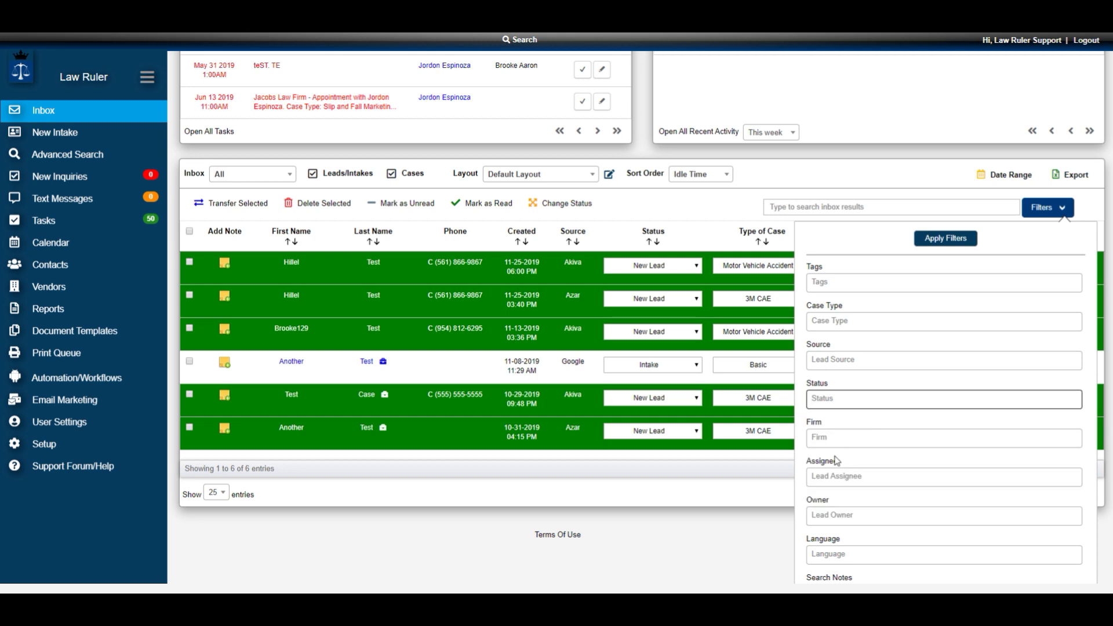
# - Limit the inbox Case Type filter to Bair Hugger, Basic and CaseType
pyautogui.click(866, 323)
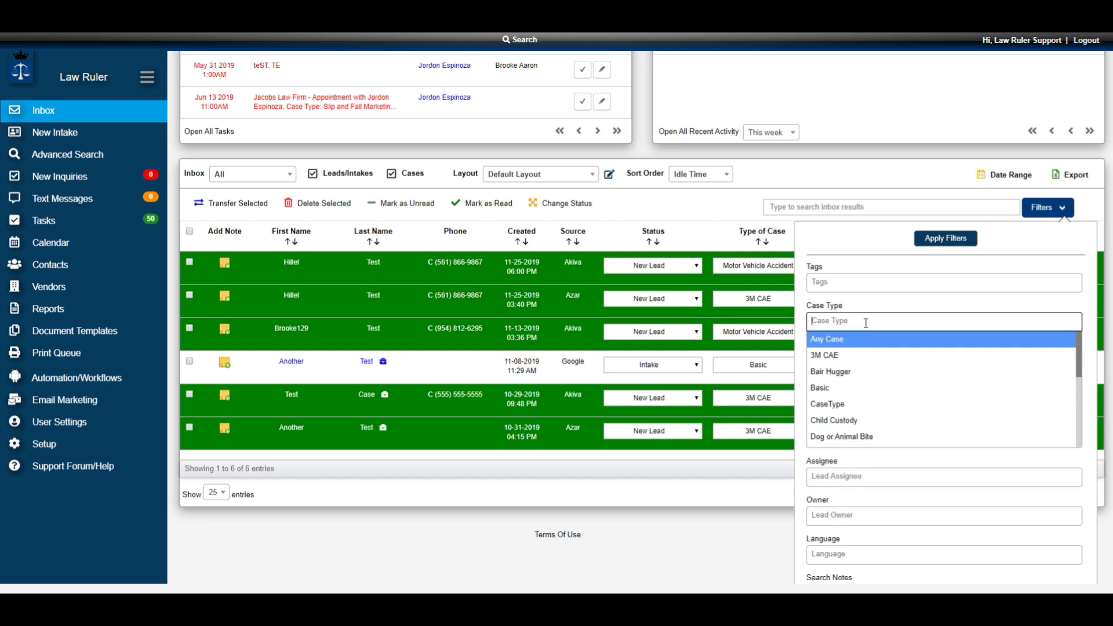
pyautogui.click(837, 373)
pyautogui.click(835, 389)
pyautogui.click(833, 405)
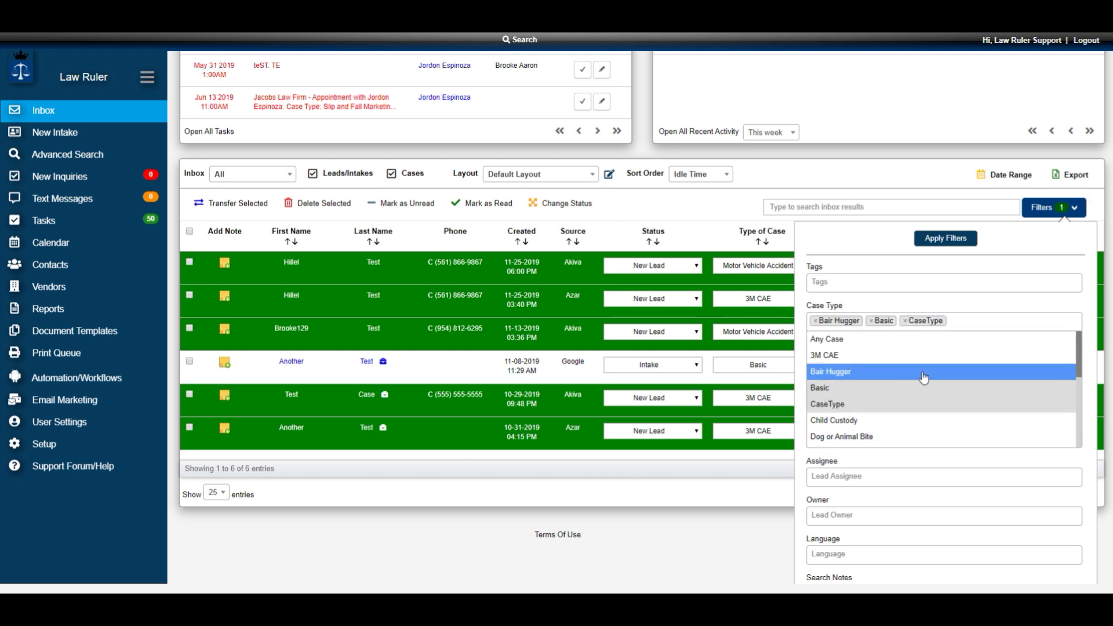
pyautogui.scroll(-5, 921, 383)
pyautogui.click(814, 481)
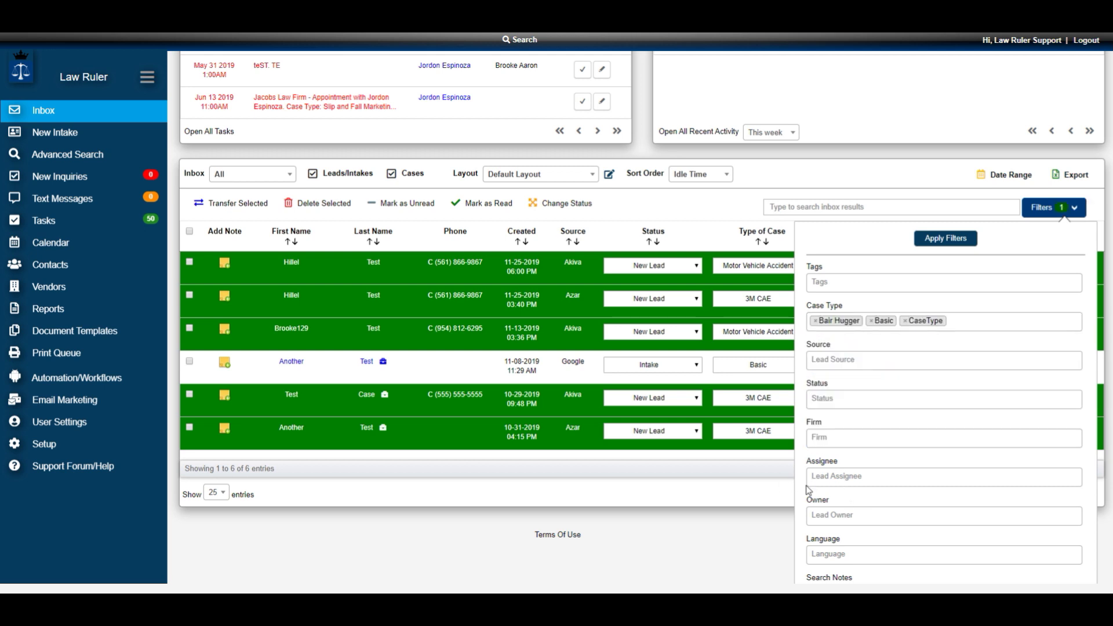
# - Save the filter criteria under the name 'Sample'
pyautogui.scroll(-3, 877, 475)
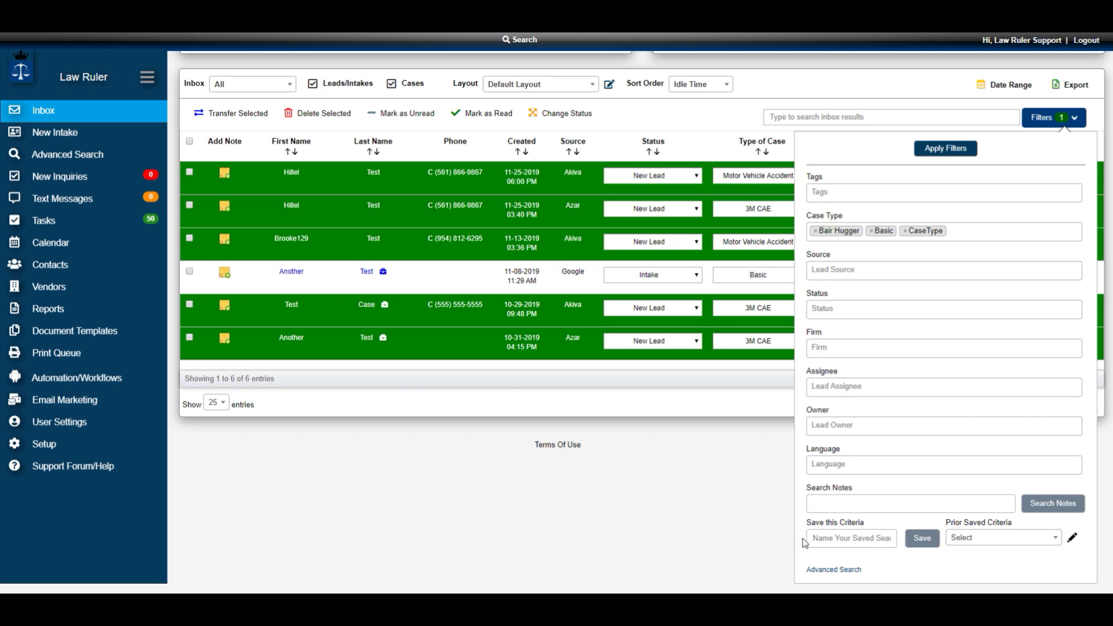
pyautogui.click(825, 537)
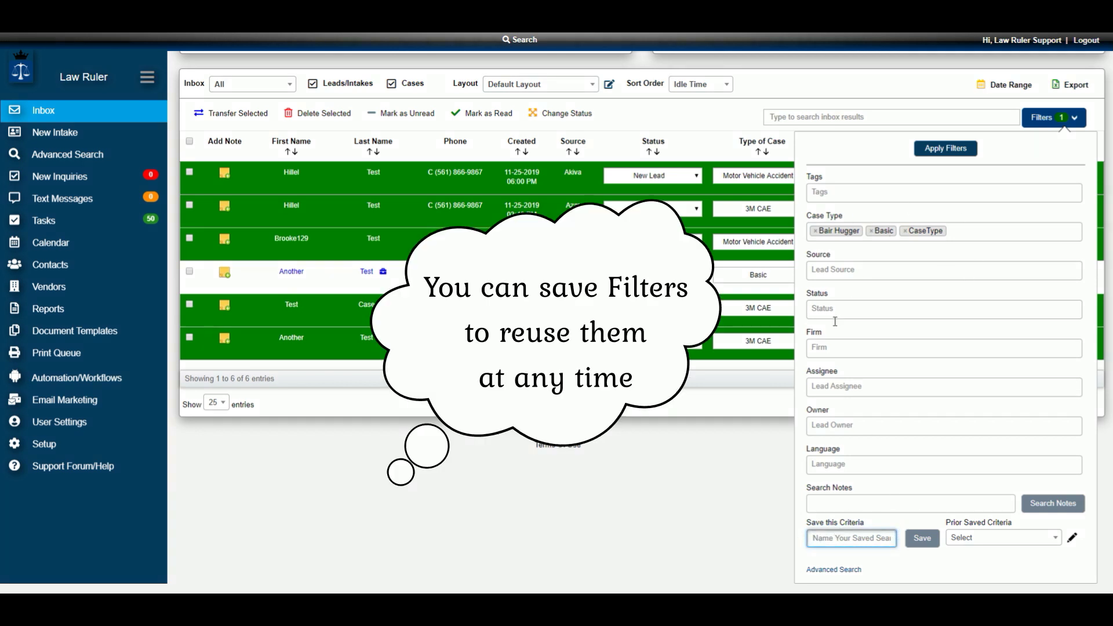
pyautogui.write('Sample')
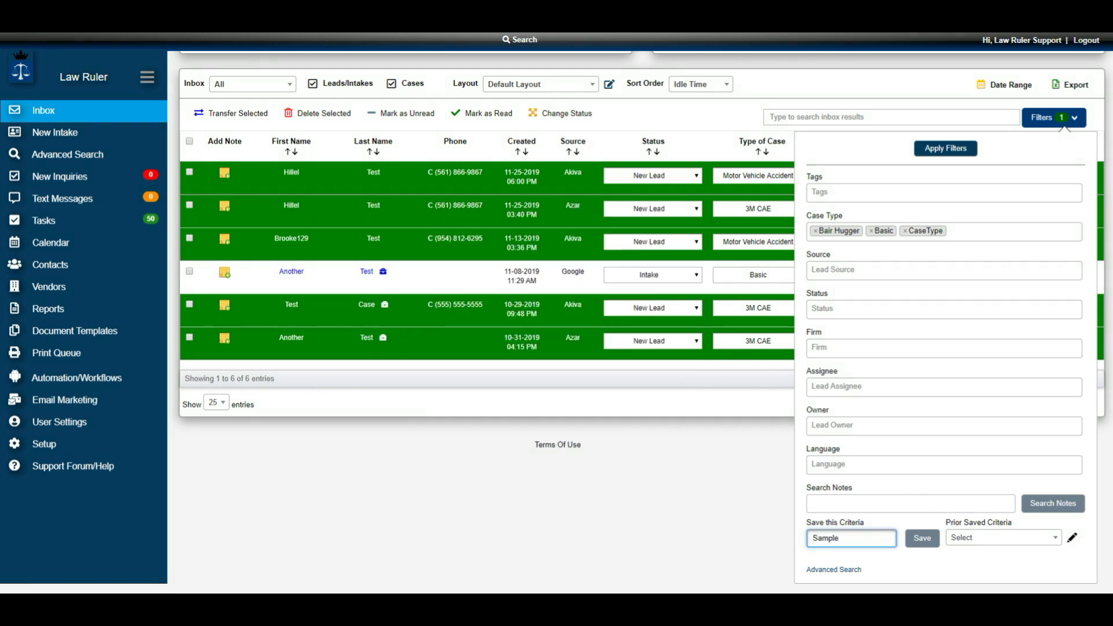
pyautogui.click(922, 539)
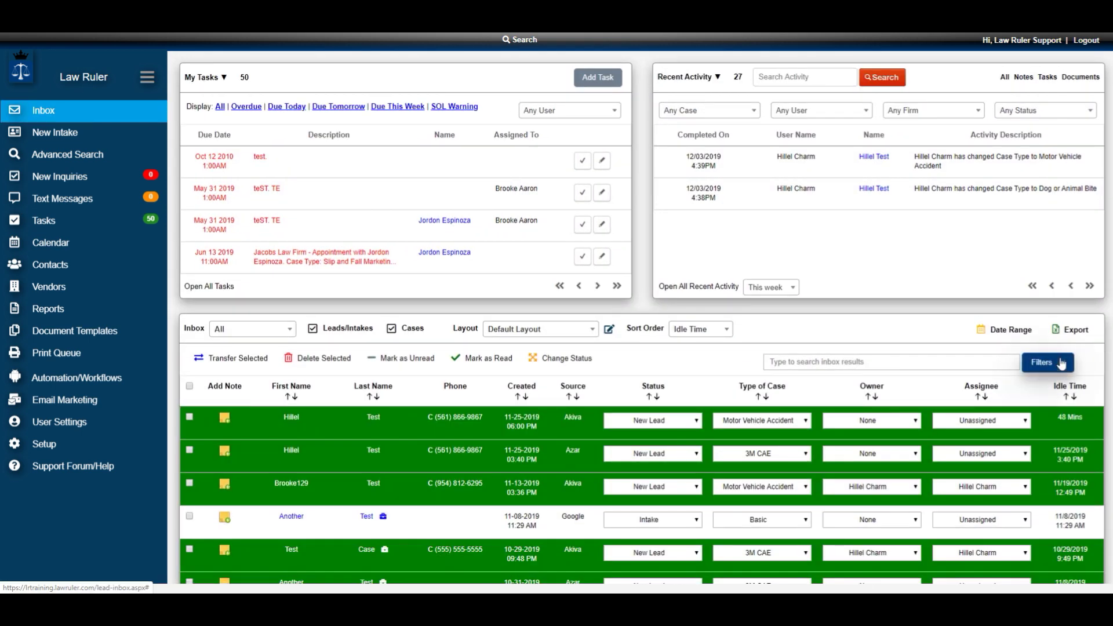
pyautogui.click(1059, 362)
pyautogui.scroll(-4, 939, 498)
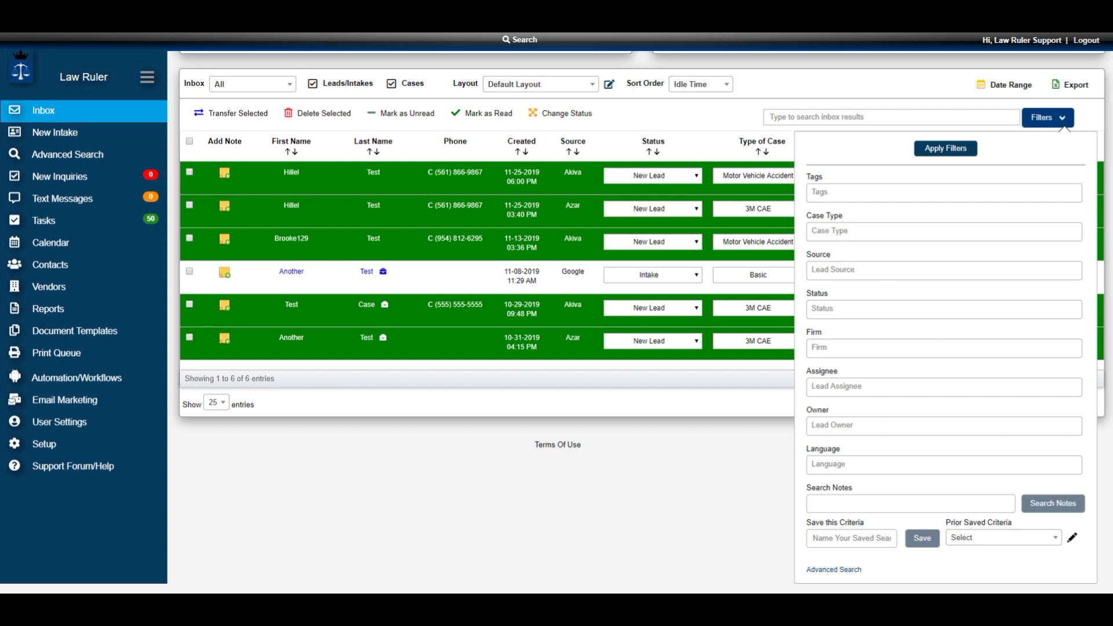
pyautogui.click(986, 539)
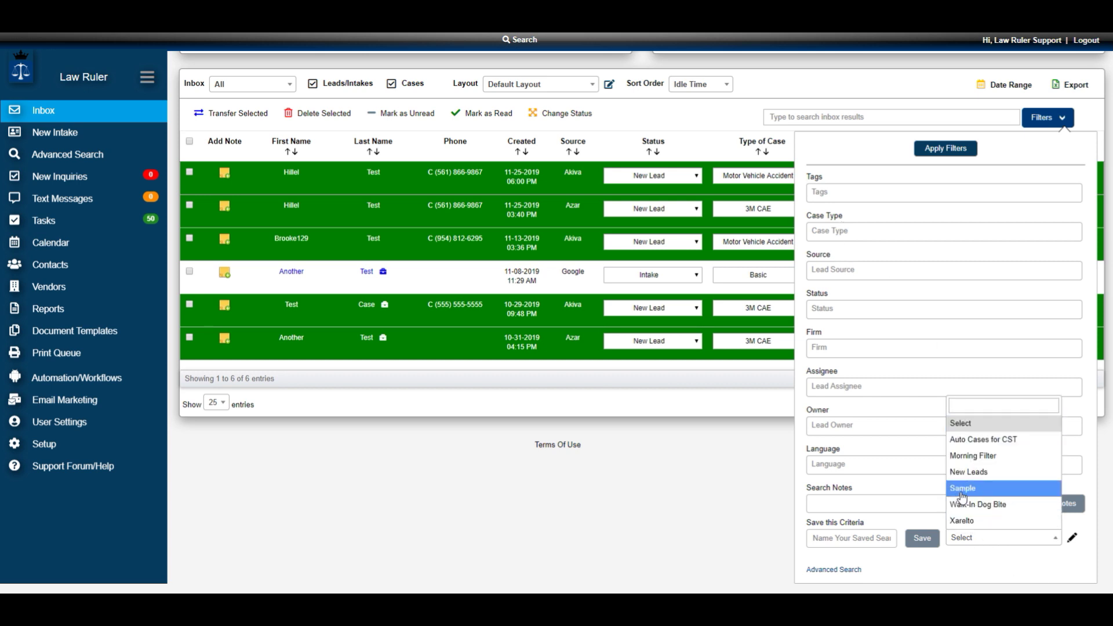
pyautogui.click(966, 489)
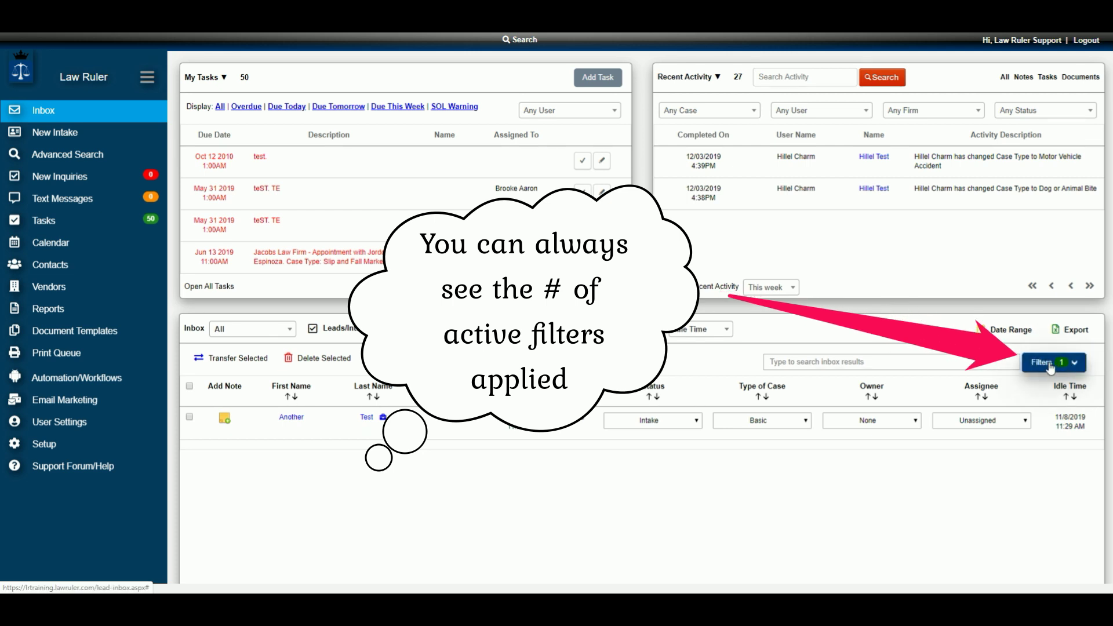
pyautogui.click(1051, 366)
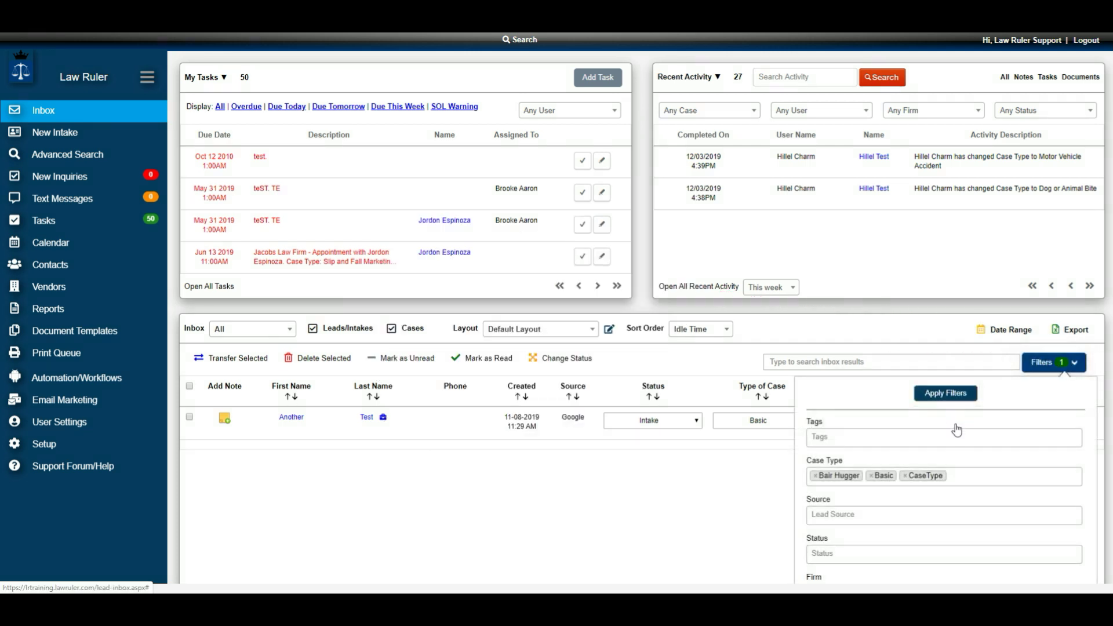
pyautogui.scroll(-4, 973, 498)
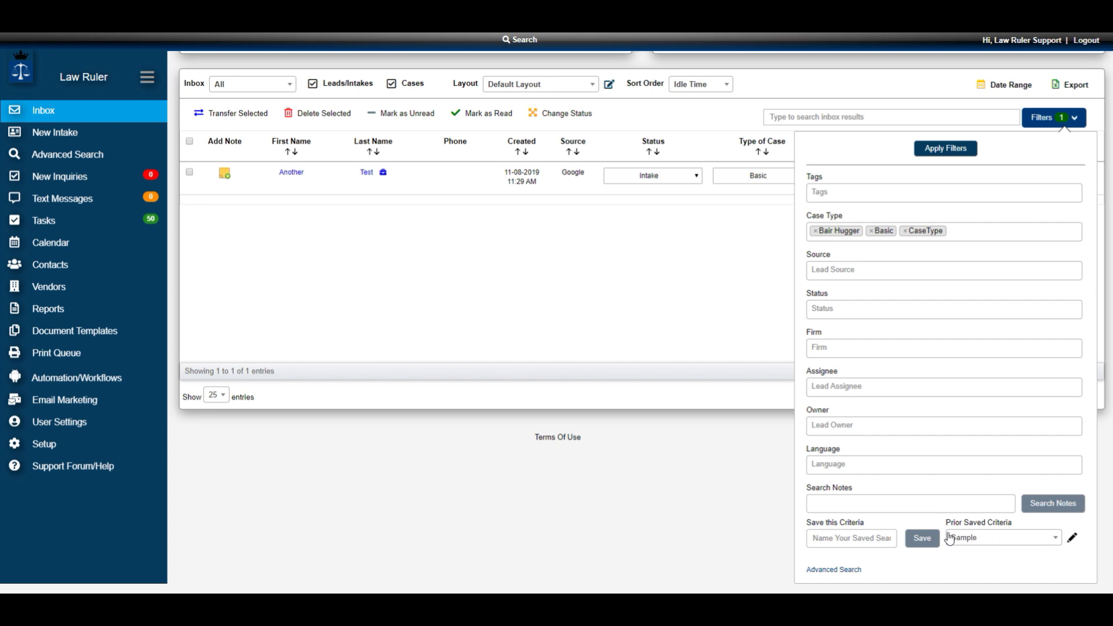
pyautogui.click(978, 539)
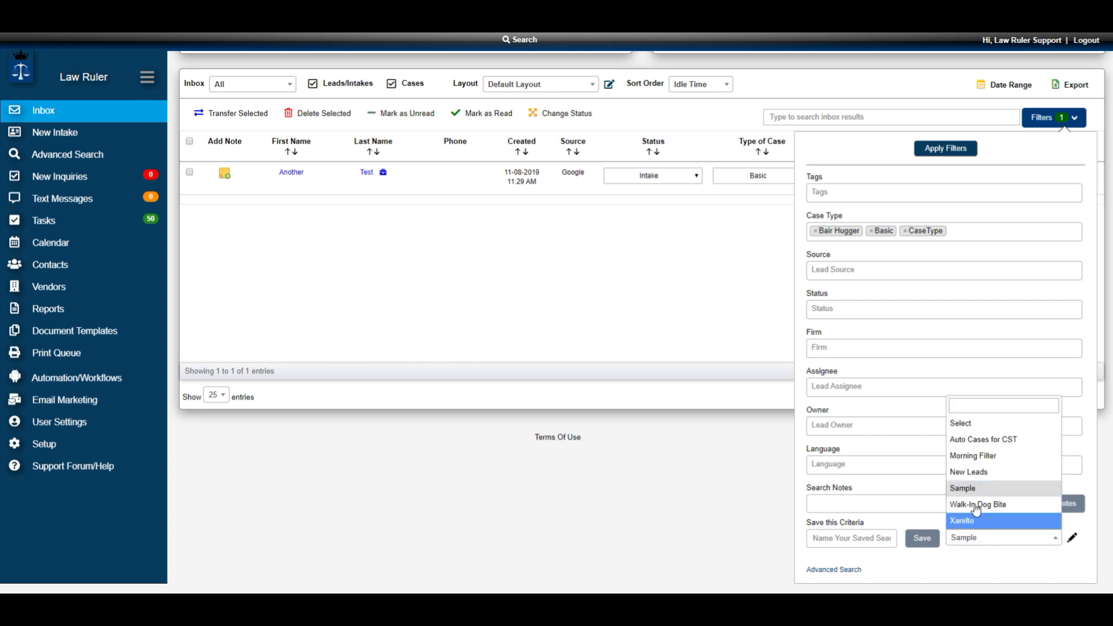
pyautogui.click(957, 424)
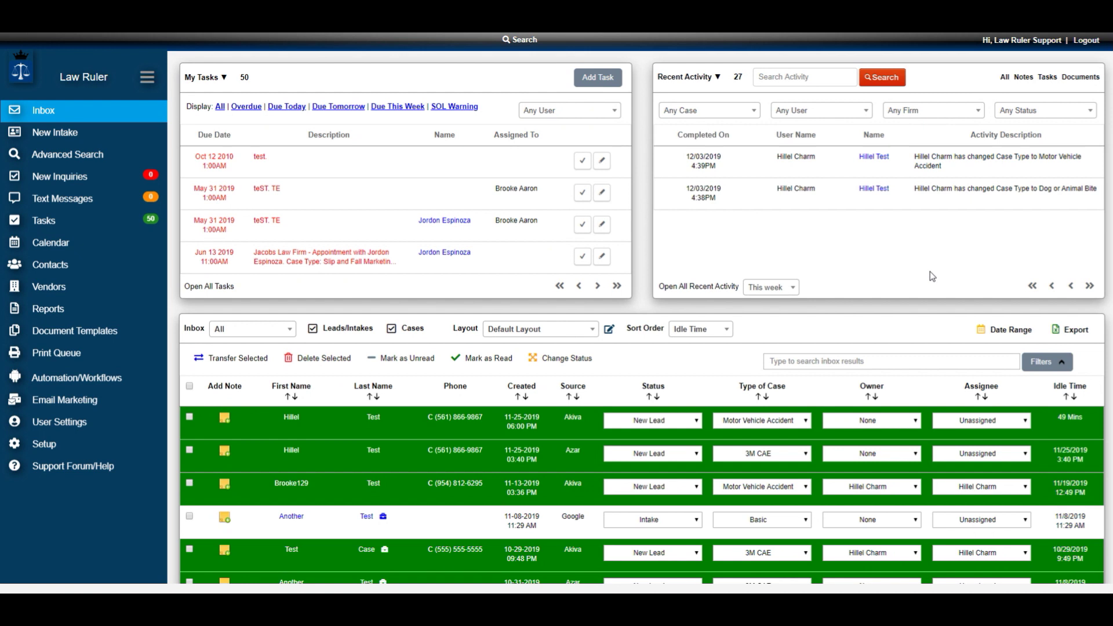
pyautogui.click(1047, 372)
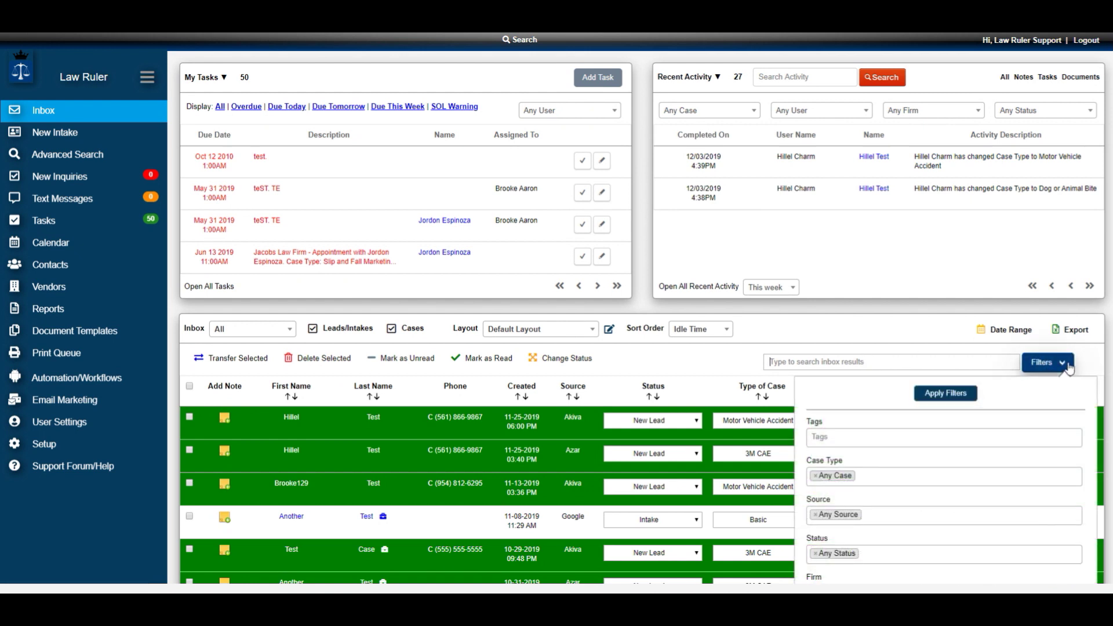
pyautogui.click(1056, 364)
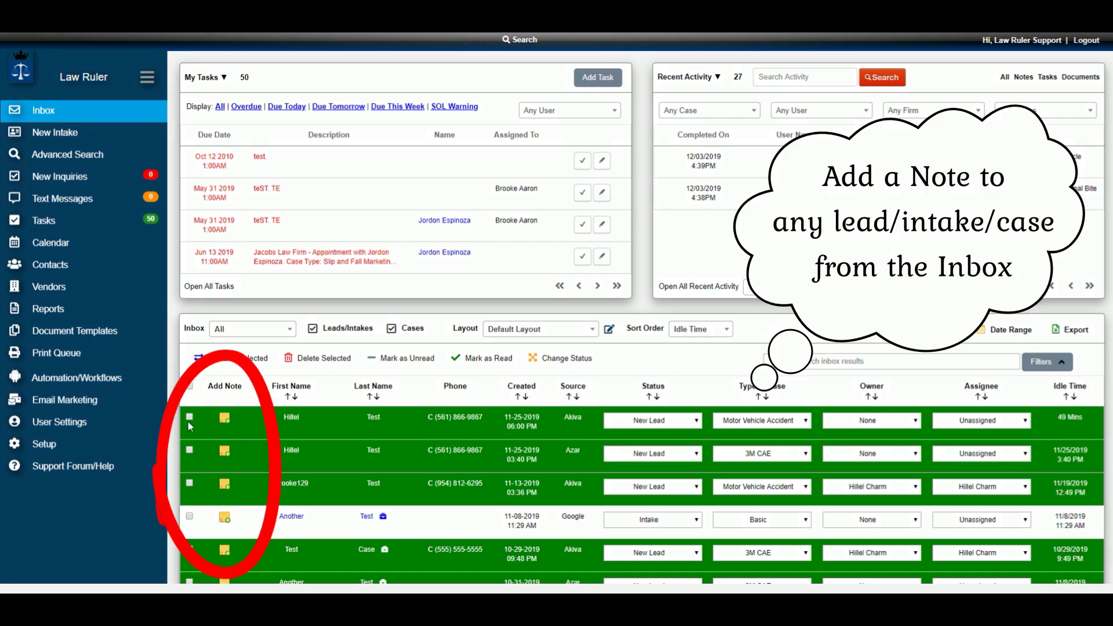
# - Write 'Test note @' on the first inbox lead and tag another user from the list
pyautogui.click(224, 422)
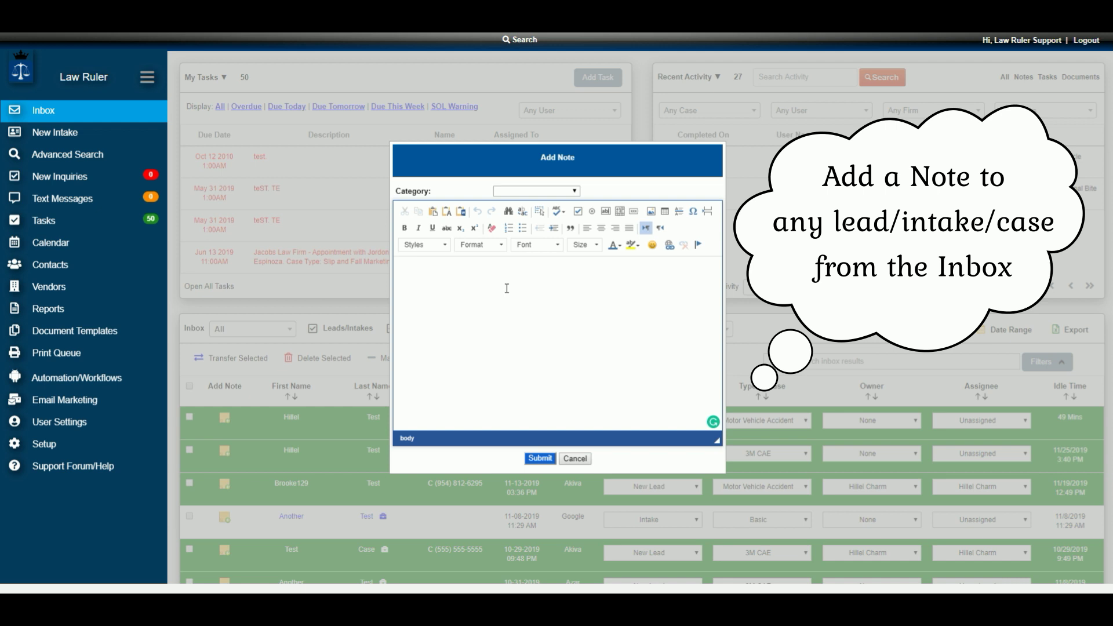
pyautogui.write('Test')
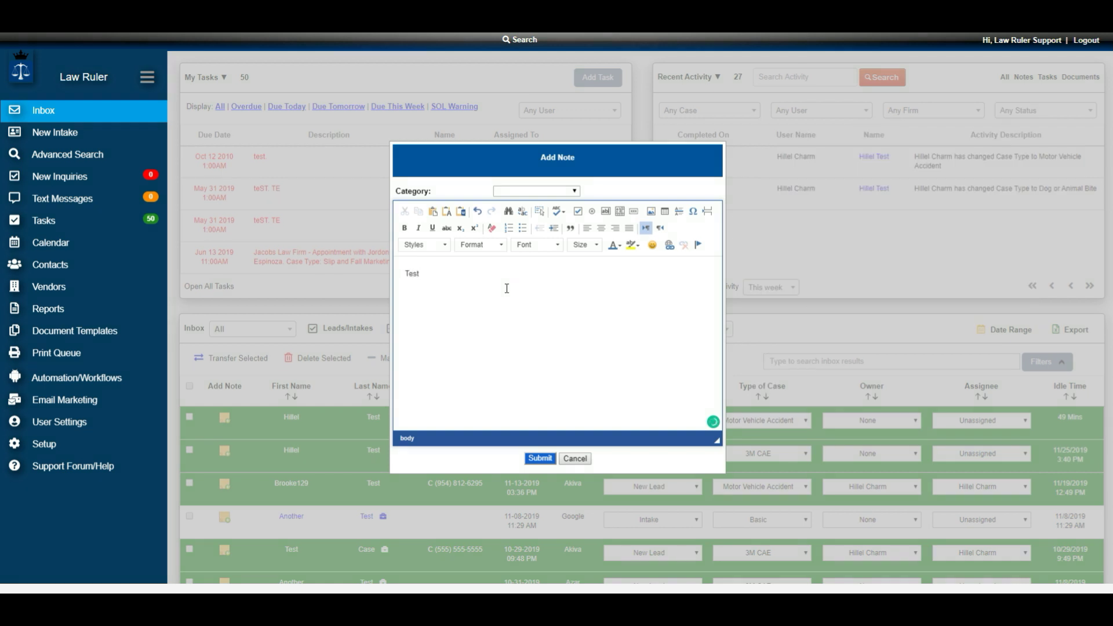
pyautogui.write(' note')
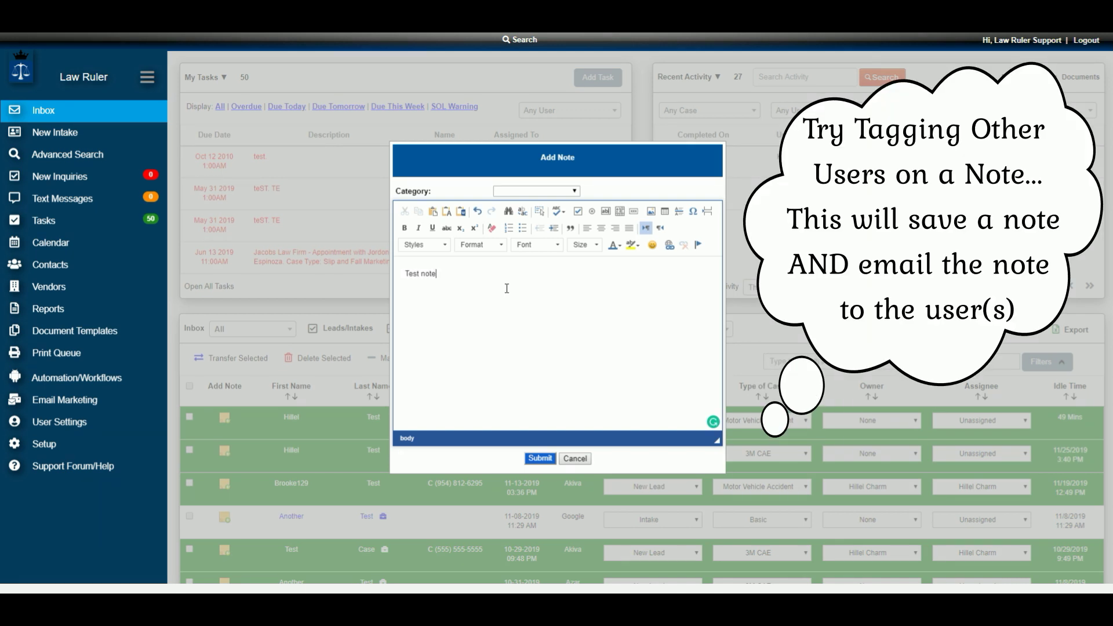
pyautogui.write(' @')
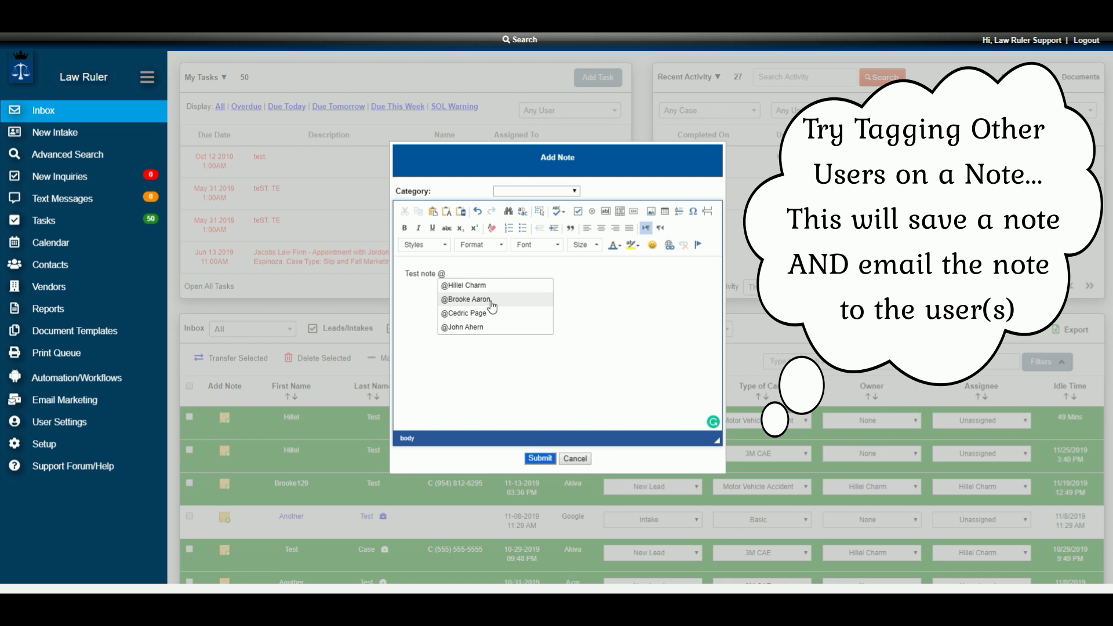
pyautogui.click(488, 300)
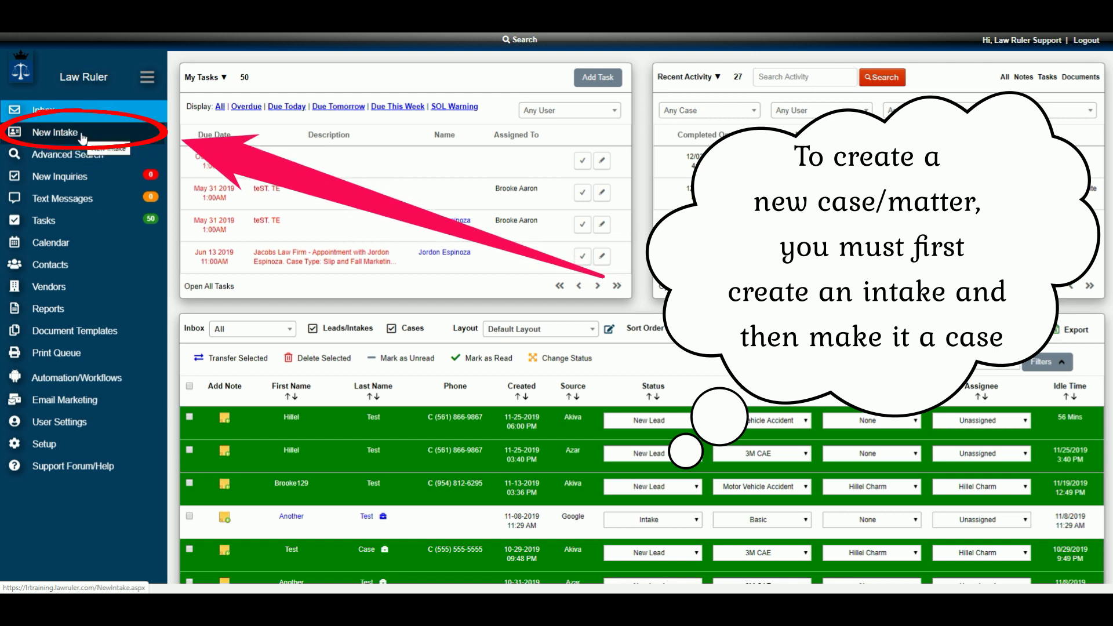
# - Start a new intake: Motor Vehicle Accident, status New Lead, source Akiva, unassigned
pyautogui.click(81, 137)
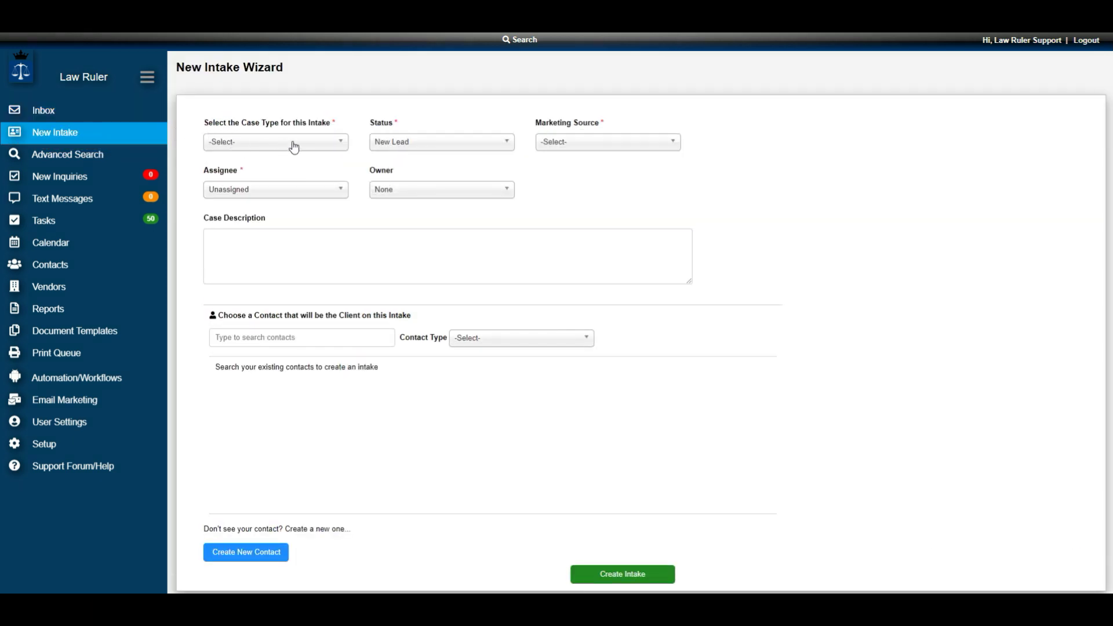
pyautogui.click(258, 147)
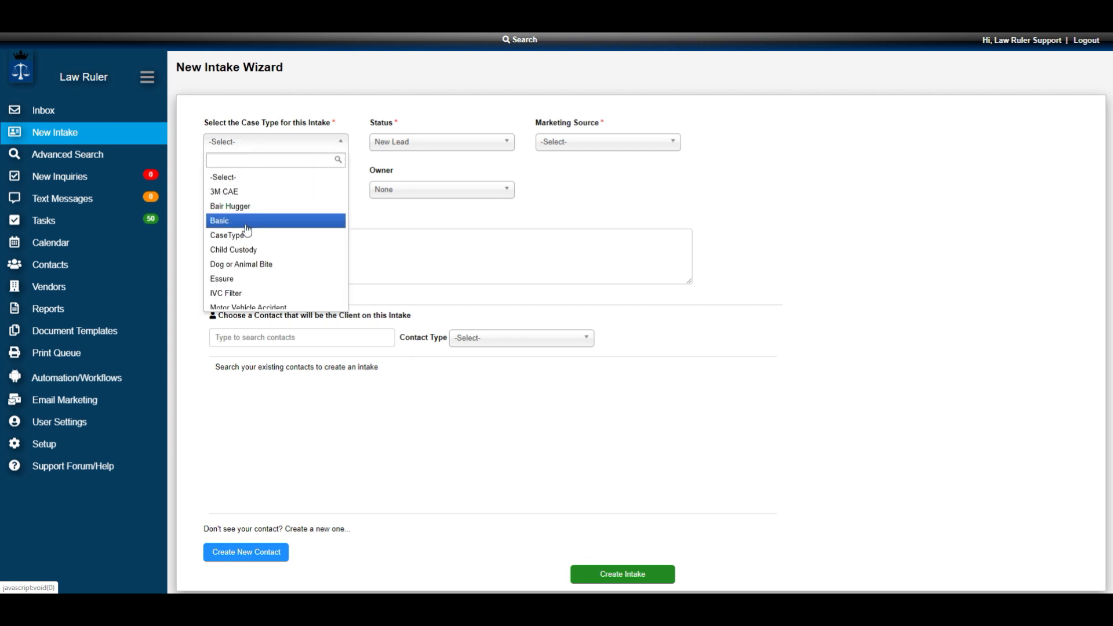
pyautogui.click(264, 299)
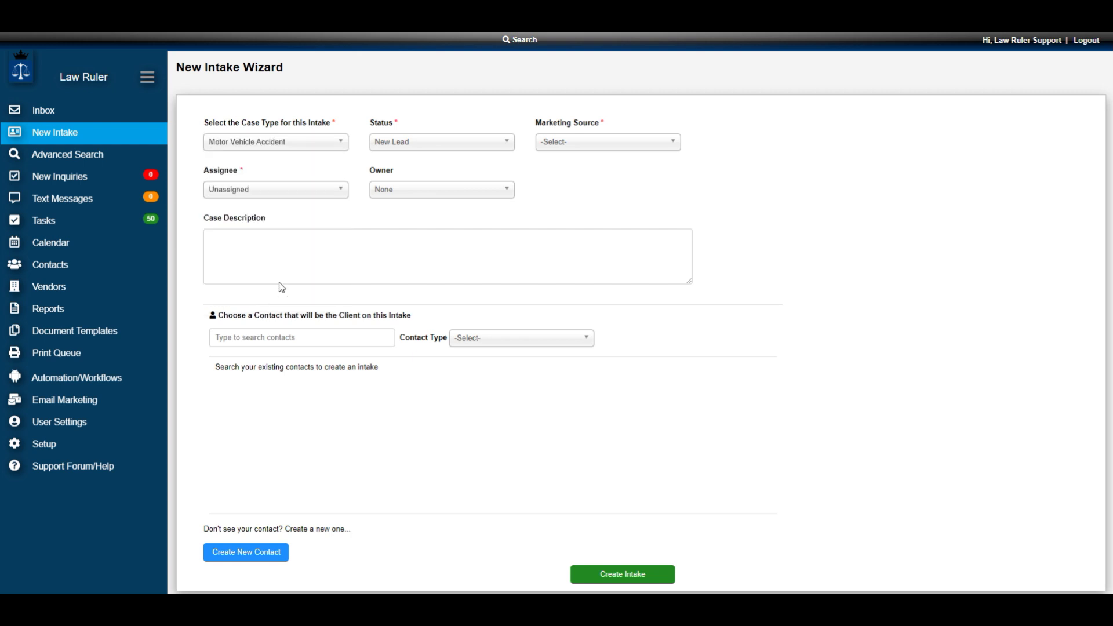
pyautogui.click(427, 142)
pyautogui.click(430, 143)
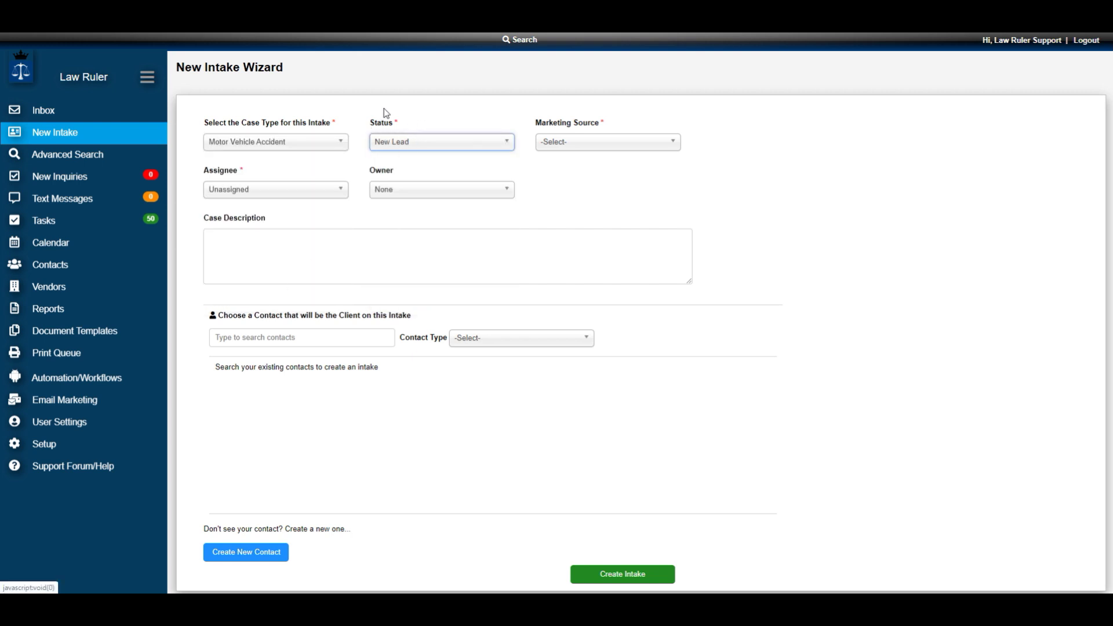
pyautogui.click(597, 142)
pyautogui.click(567, 193)
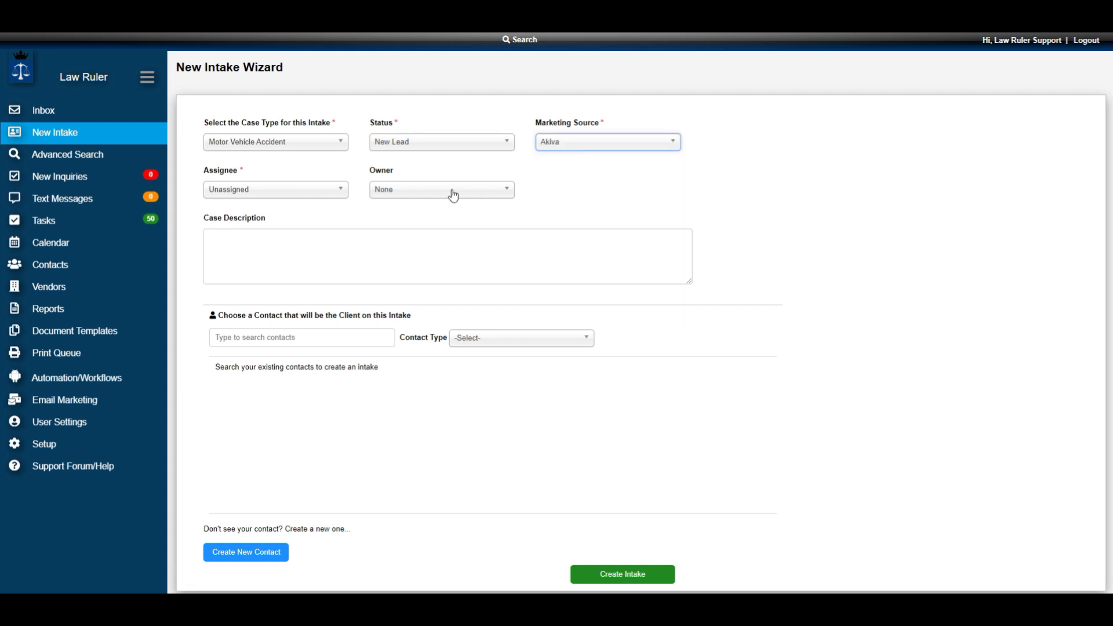
pyautogui.click(262, 194)
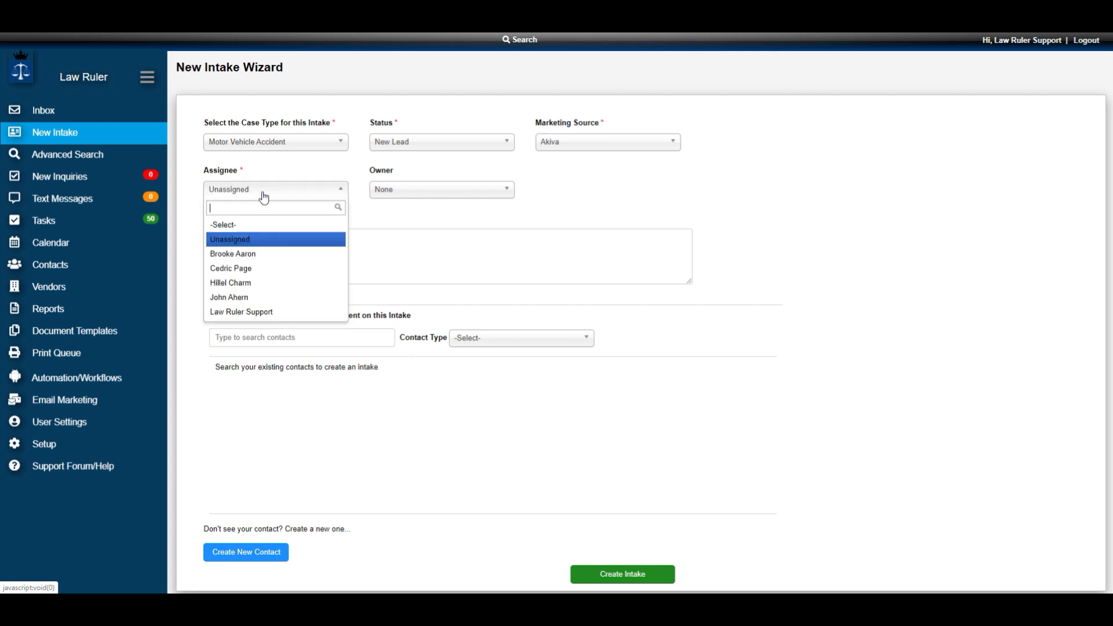
pyautogui.click(233, 239)
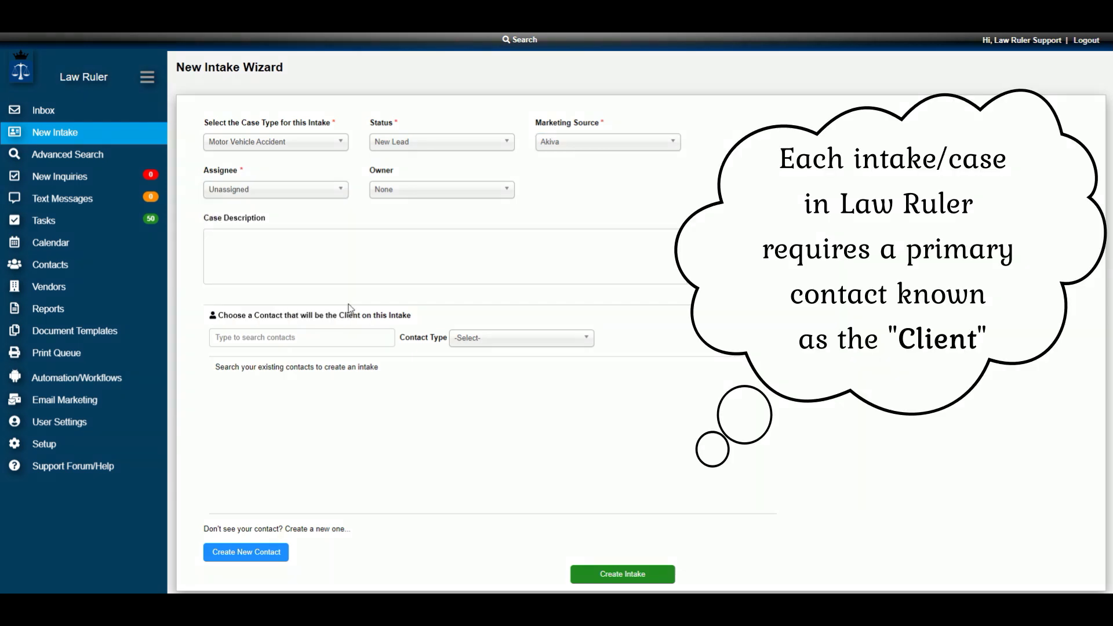
# - Search existing contacts for 'tst', then clear the search
pyautogui.click(301, 335)
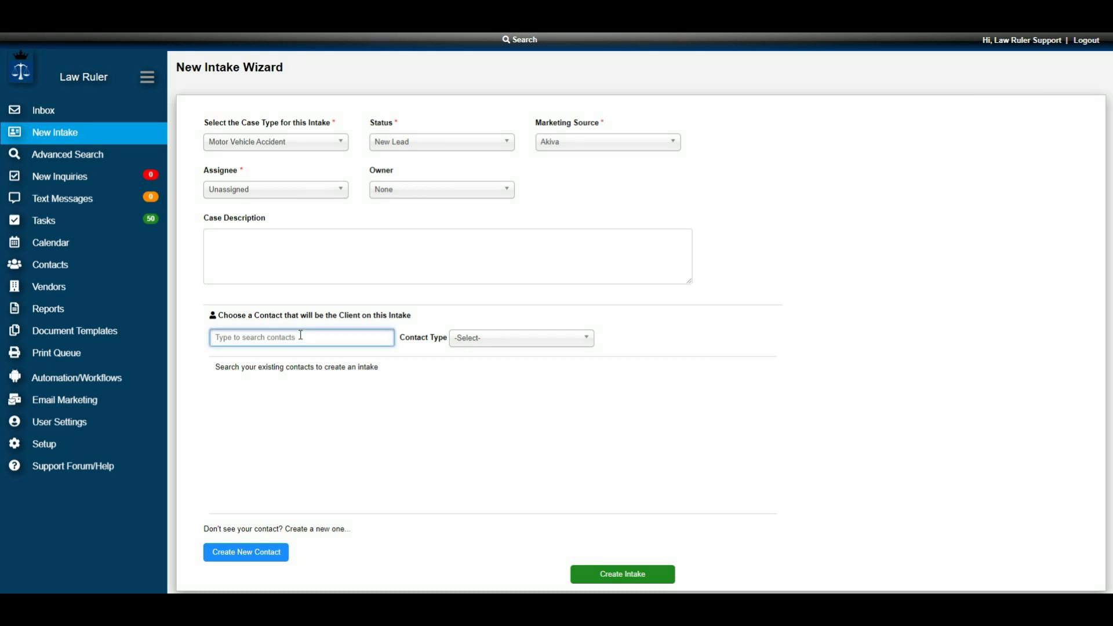
pyautogui.write('tst')
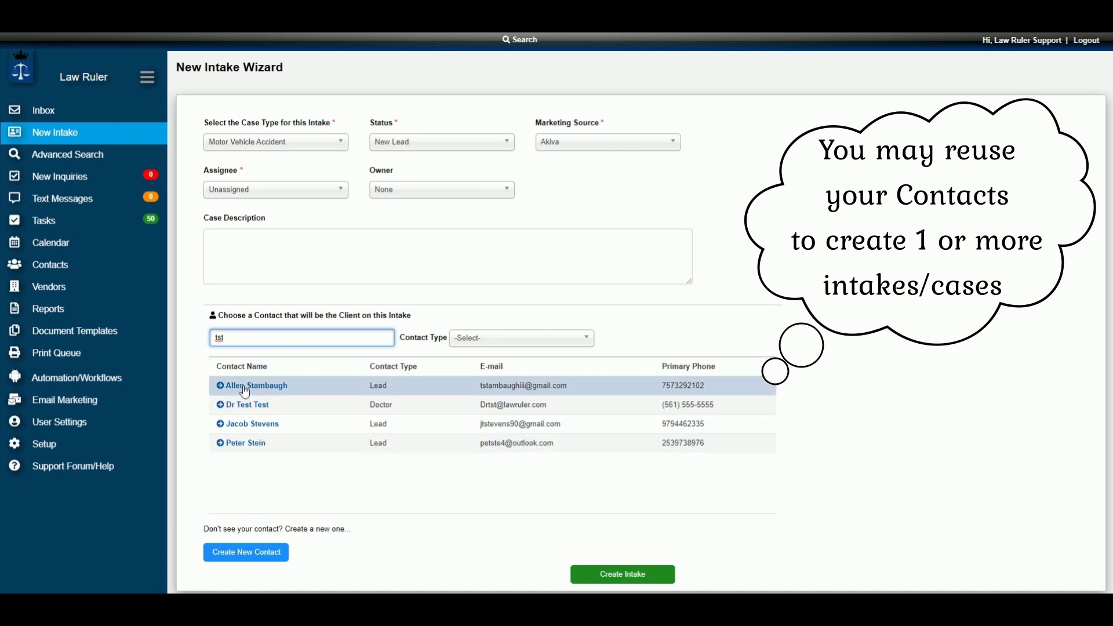
pyautogui.press('BackSpace')
pyautogui.press('BackSpace')
pyautogui.press('BackSpace')
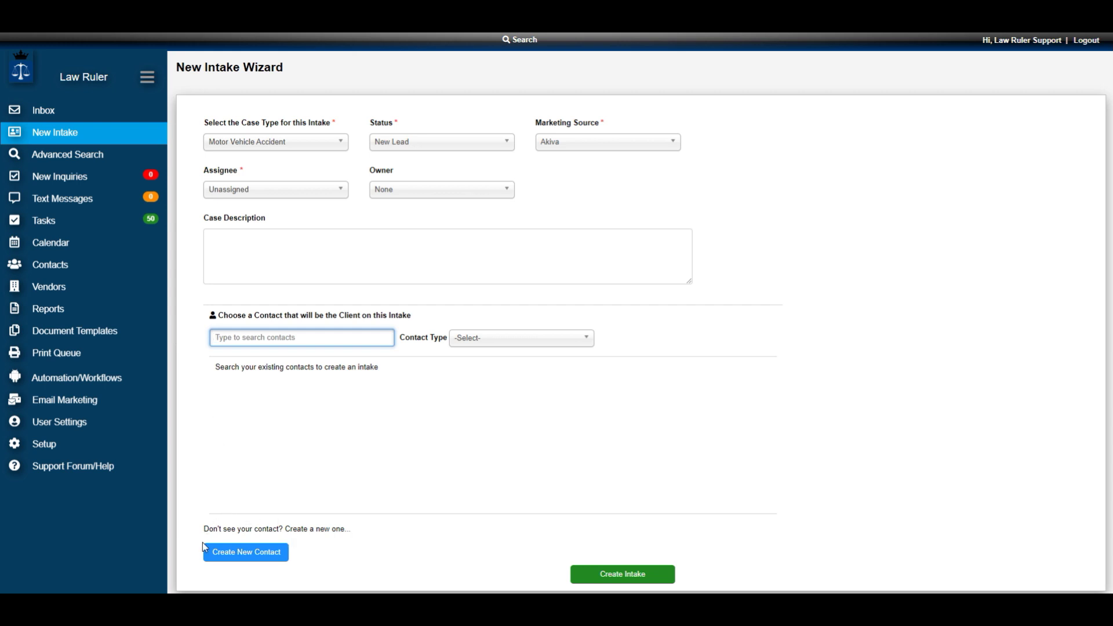
# - Start a new client contact and enter the client's first and last name
pyautogui.click(246, 554)
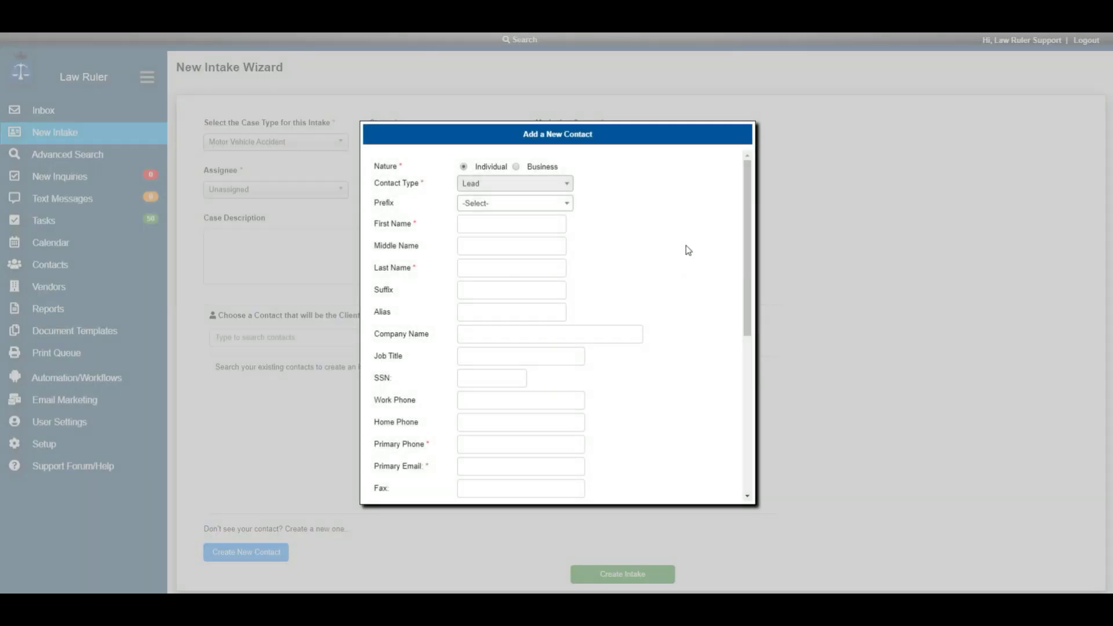
pyautogui.click(488, 226)
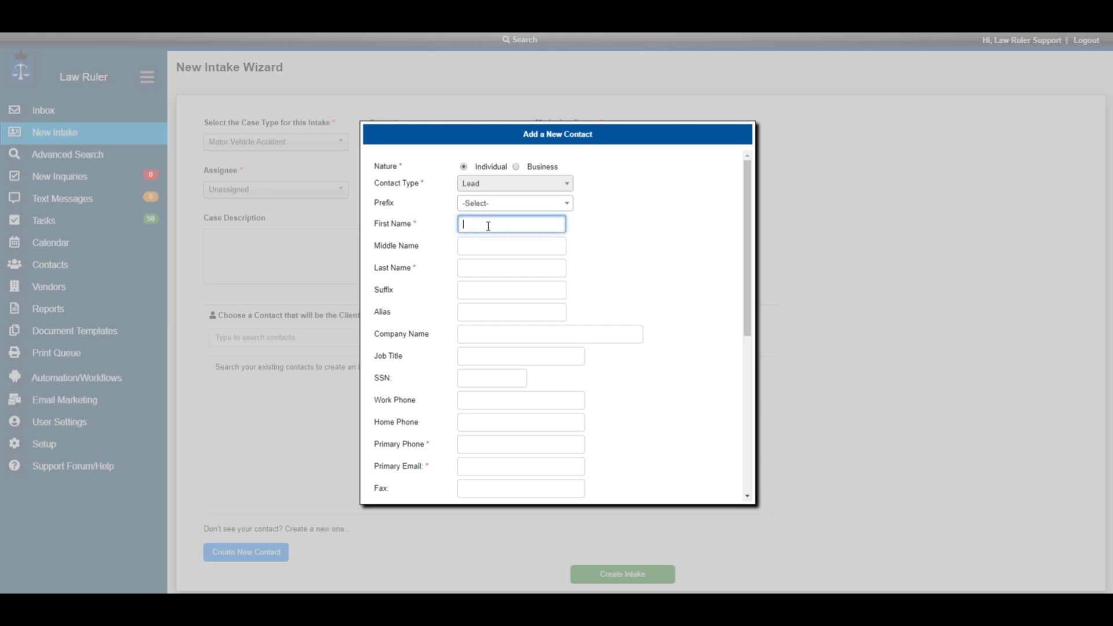
pyautogui.press('Tab')
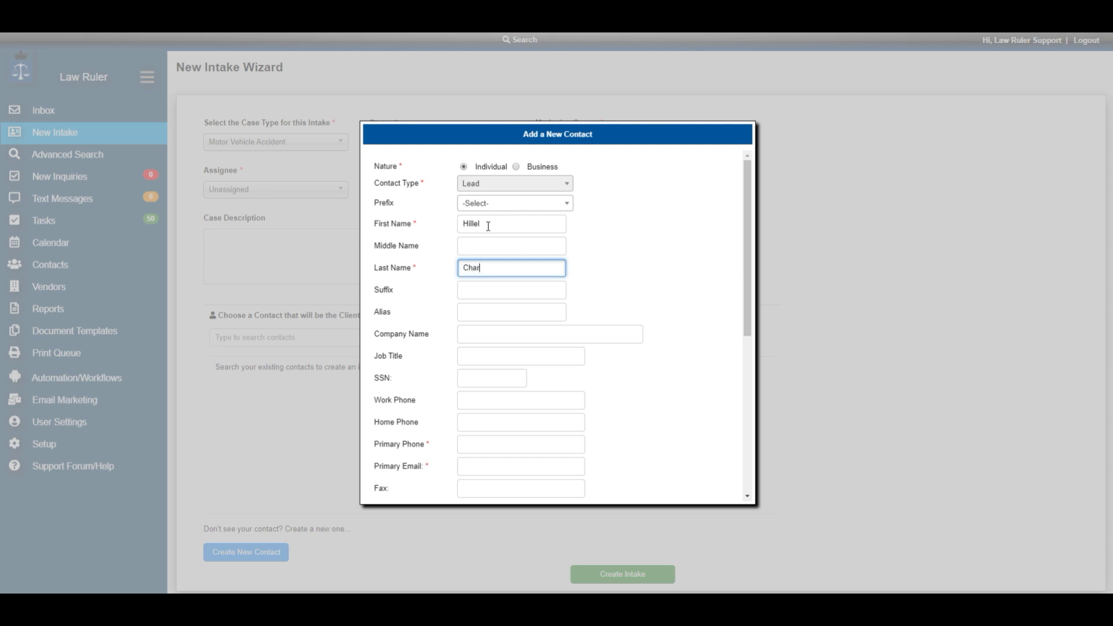
# - Add the client's primary phone, e-mail and date of birth, and save the contact
pyautogui.click(472, 444)
pyautogui.write('561) ')
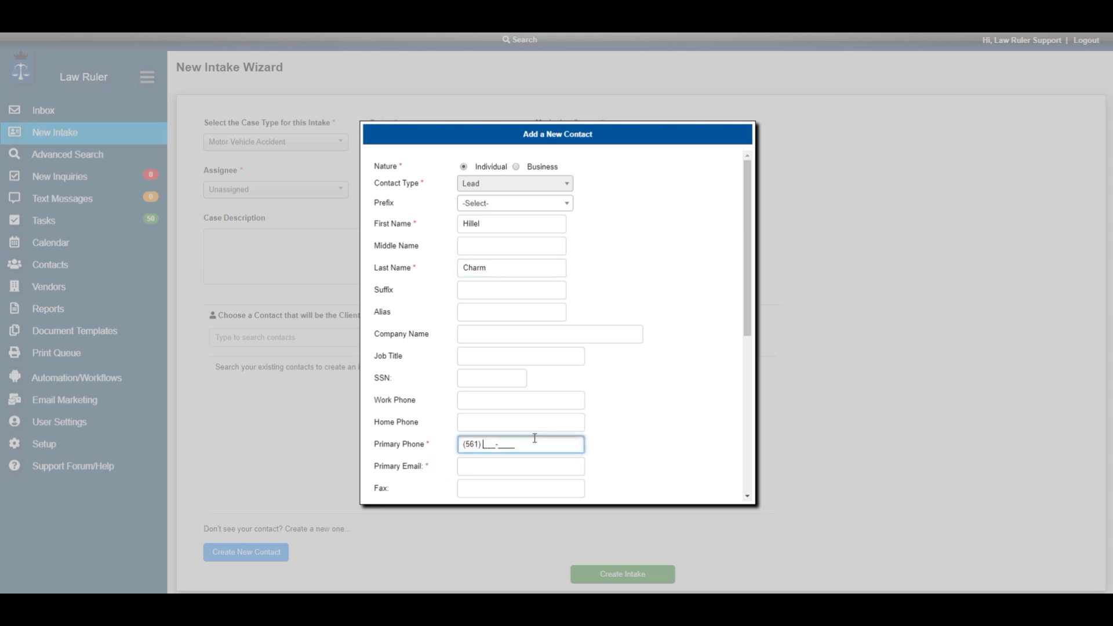
pyautogui.write('222-2222')
pyautogui.press('Tab')
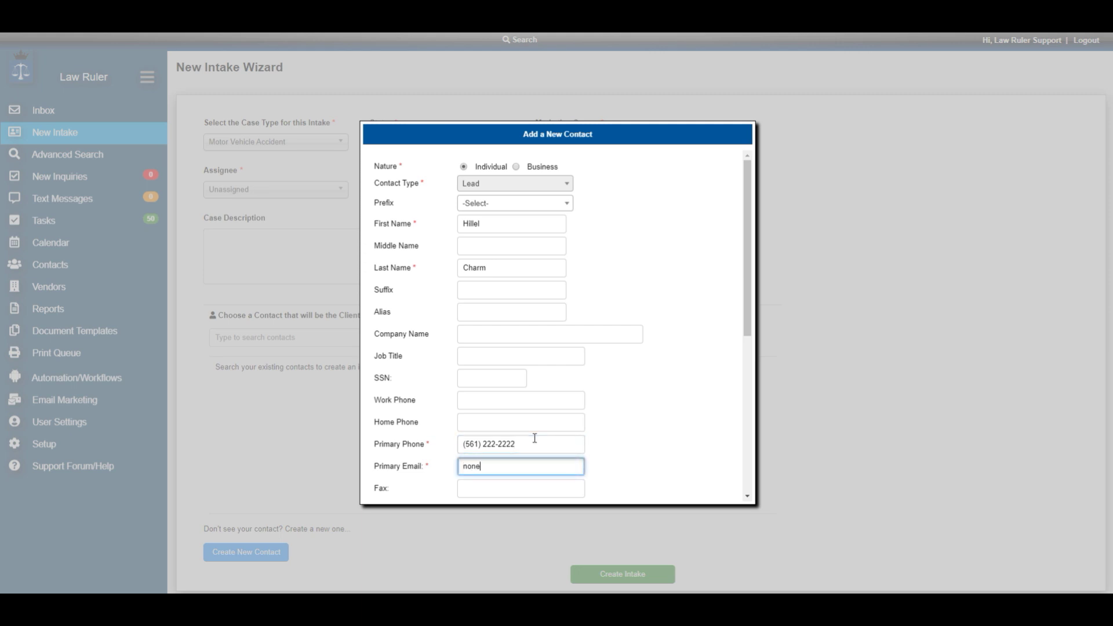
pyautogui.scroll(-4, 510, 368)
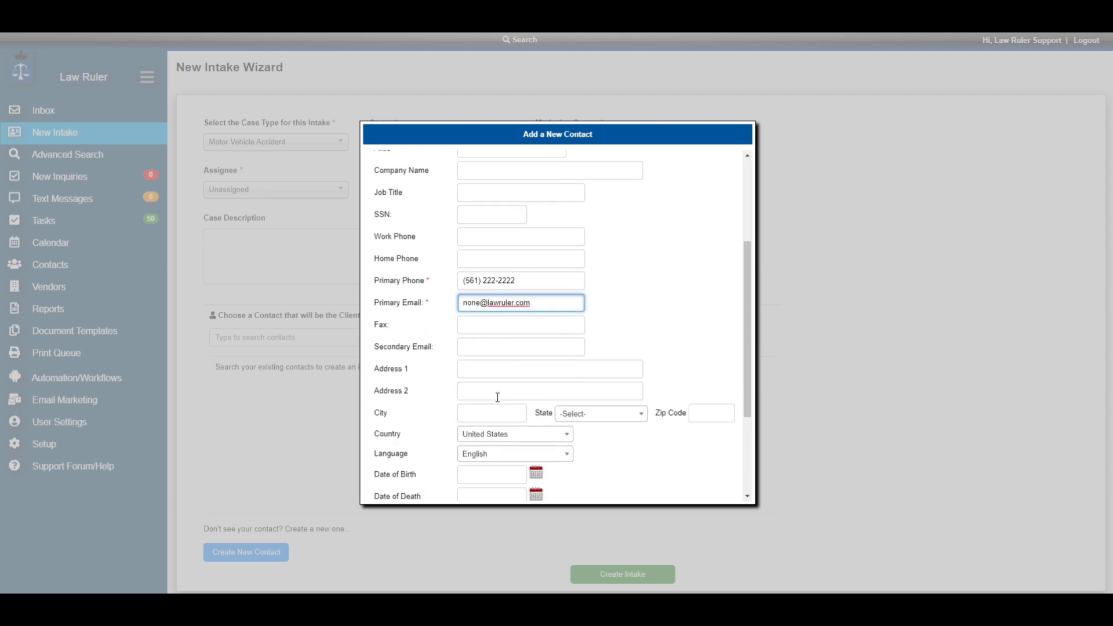
pyautogui.click(477, 406)
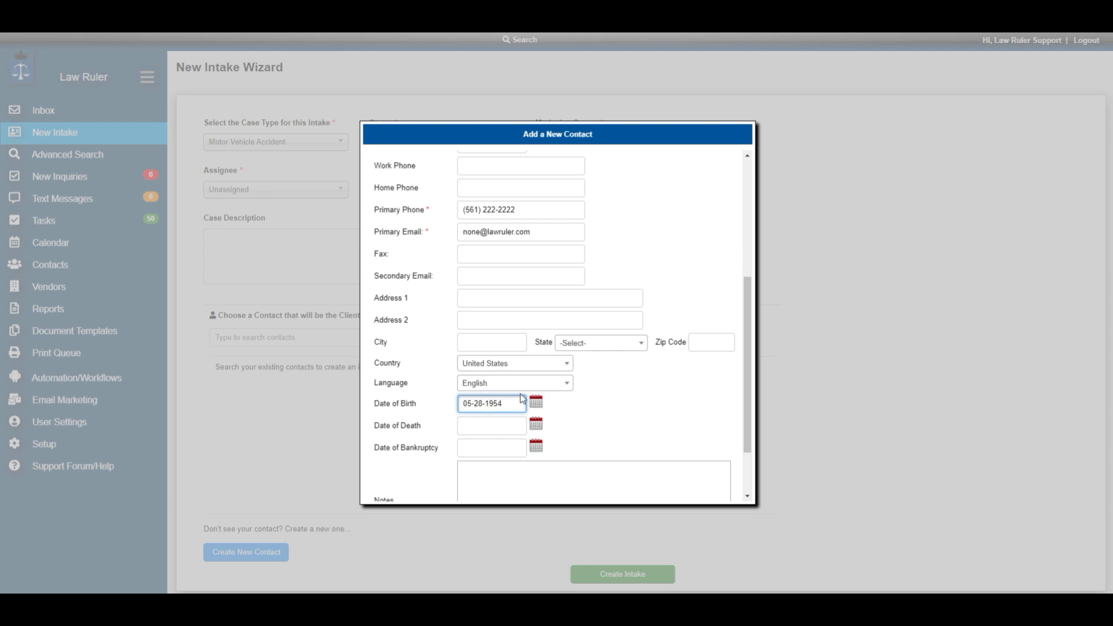
pyautogui.scroll(-2, 643, 385)
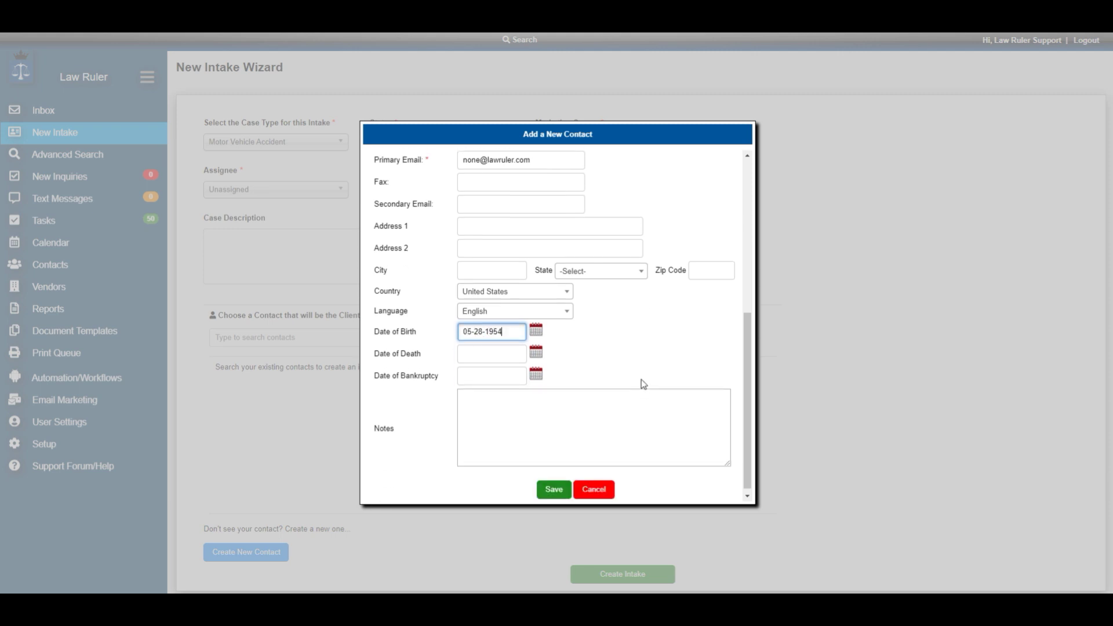
pyautogui.click(551, 492)
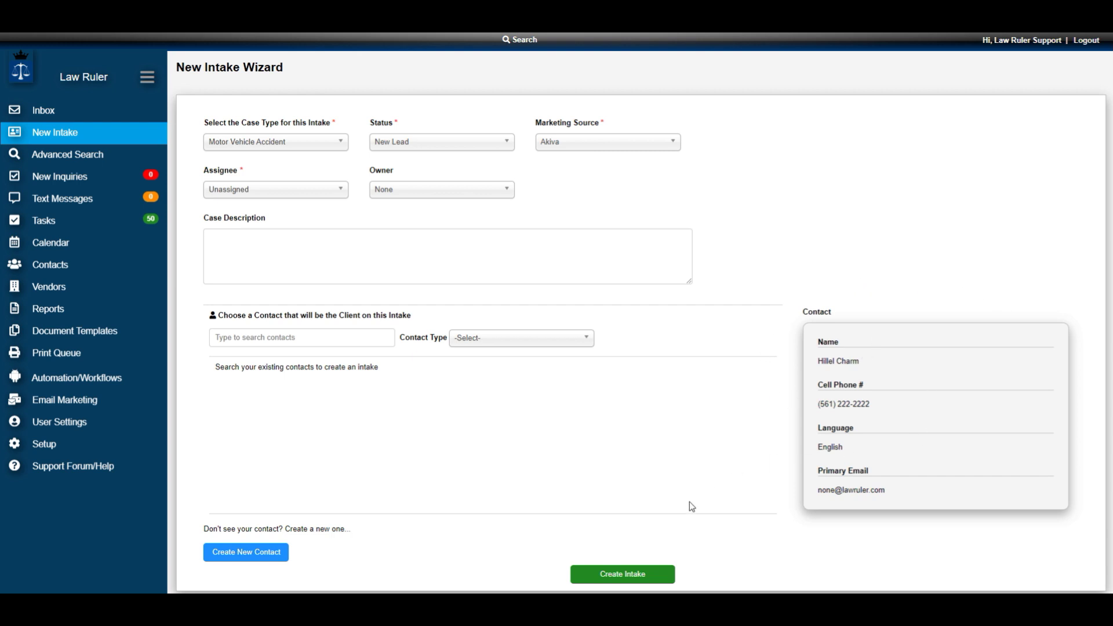
# - Create the intake, draft and cancel a 'test text' message, then start a client e-mail
pyautogui.click(626, 575)
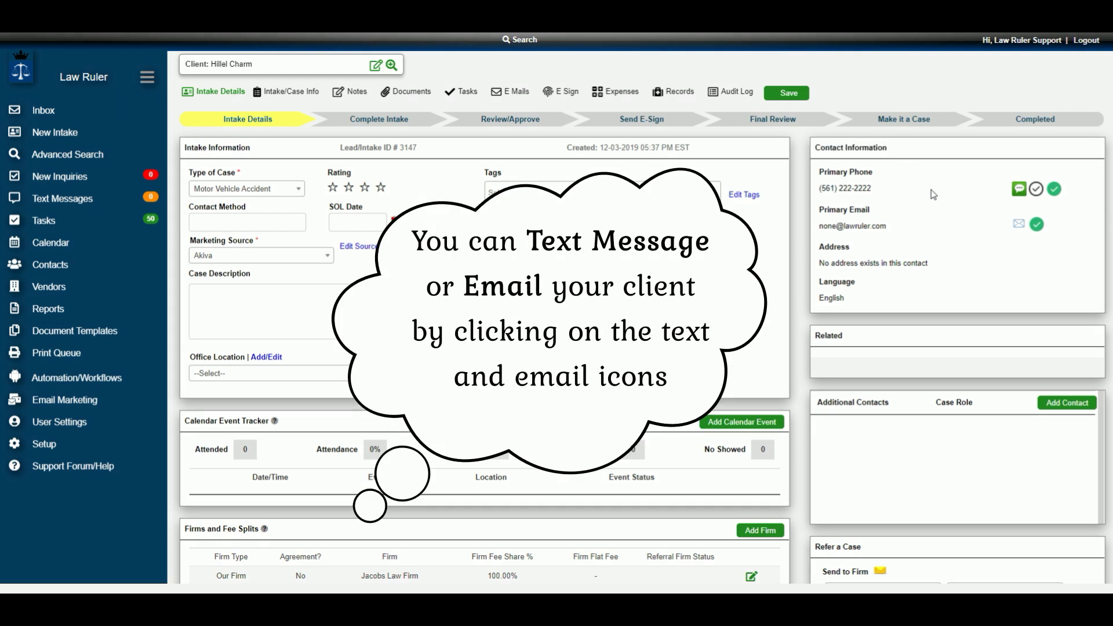
pyautogui.click(1018, 192)
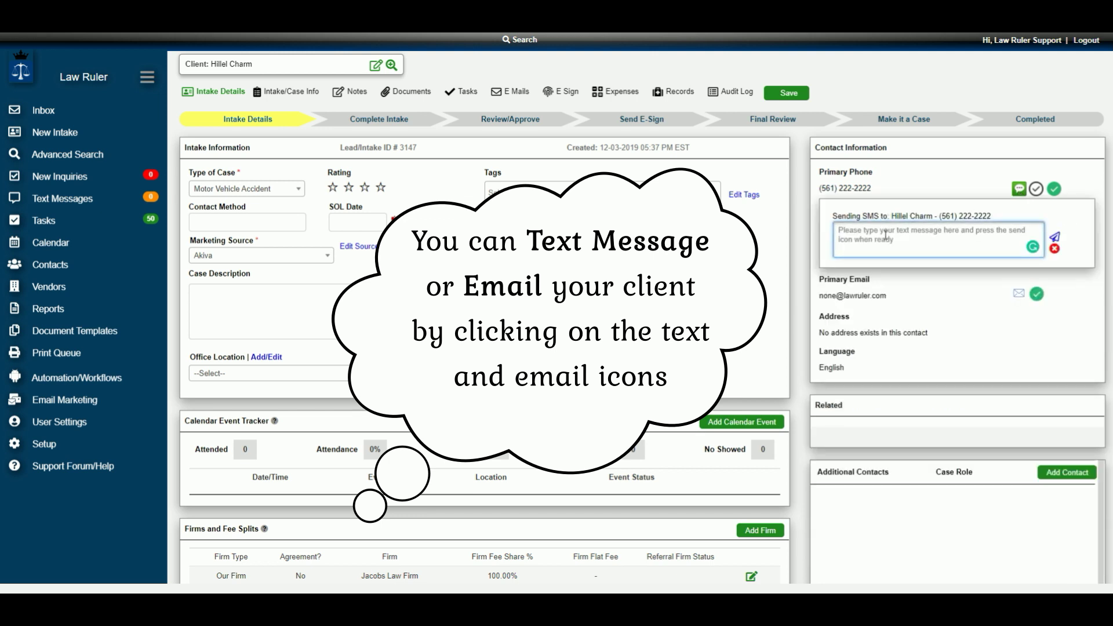
pyautogui.write('test')
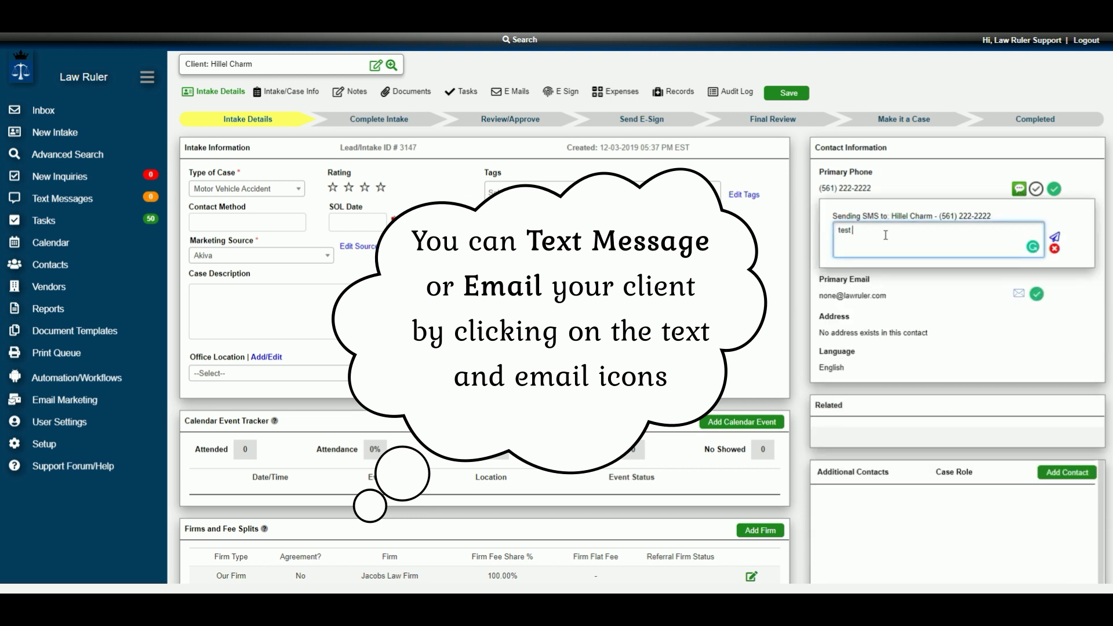
pyautogui.write(' text')
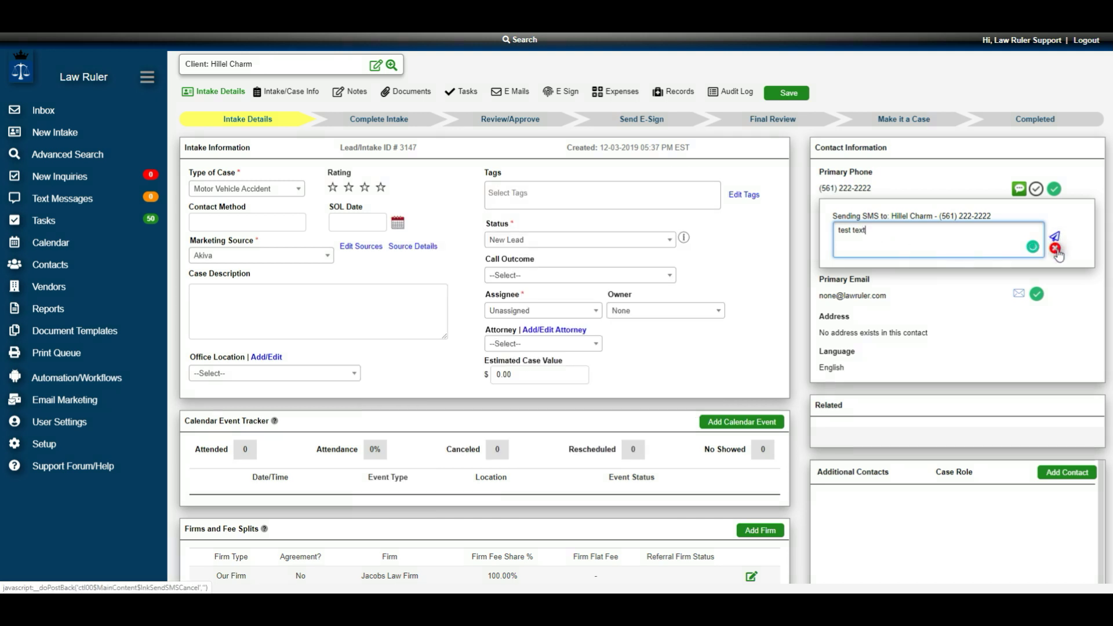
pyautogui.click(1056, 250)
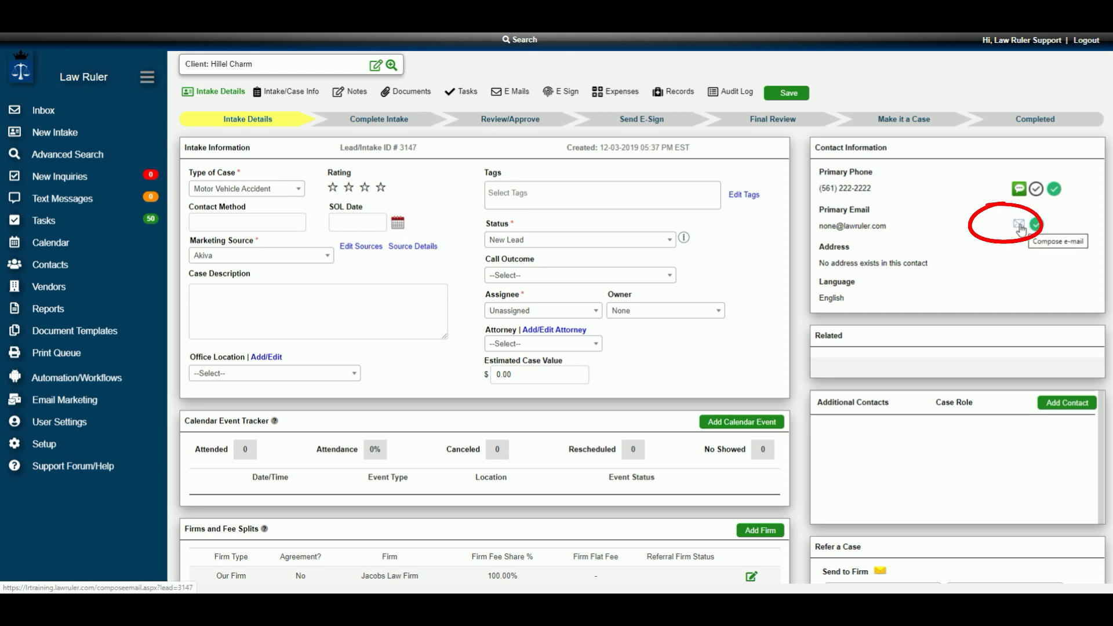
pyautogui.click(1020, 228)
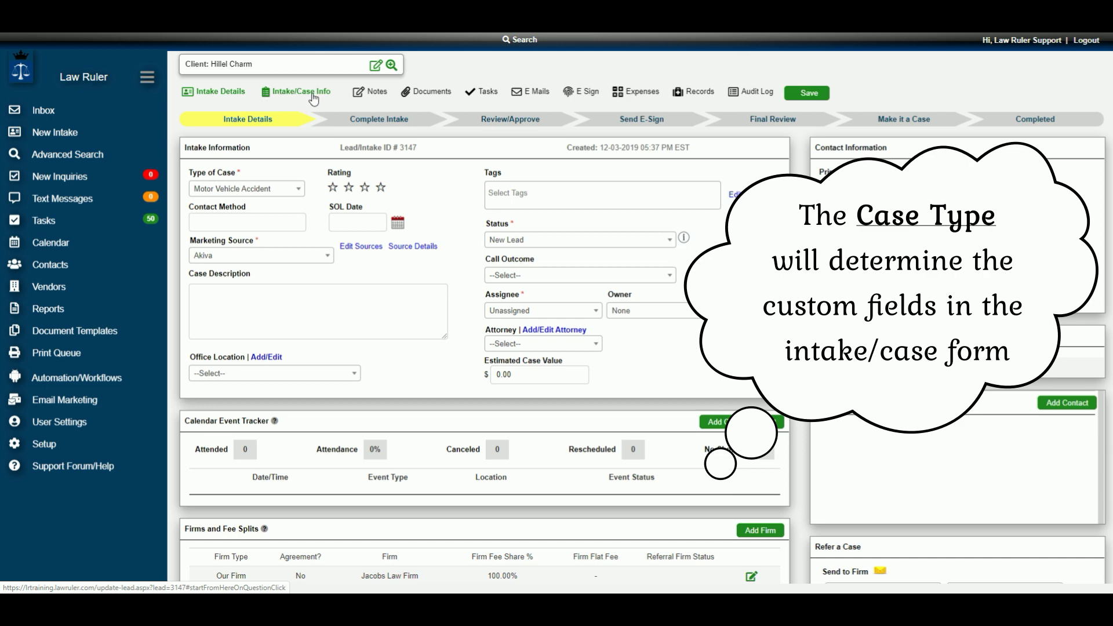
# - Load the Intake/Case Info tab and scroll through the General Case Questions
pyautogui.click(306, 96)
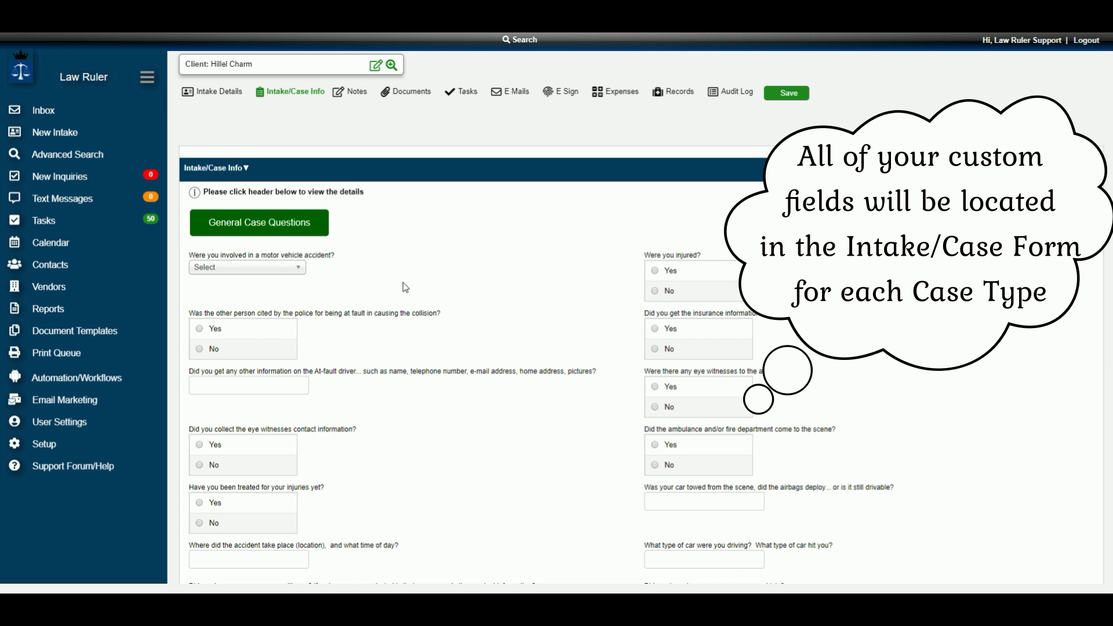
pyautogui.scroll(-3, 397, 278)
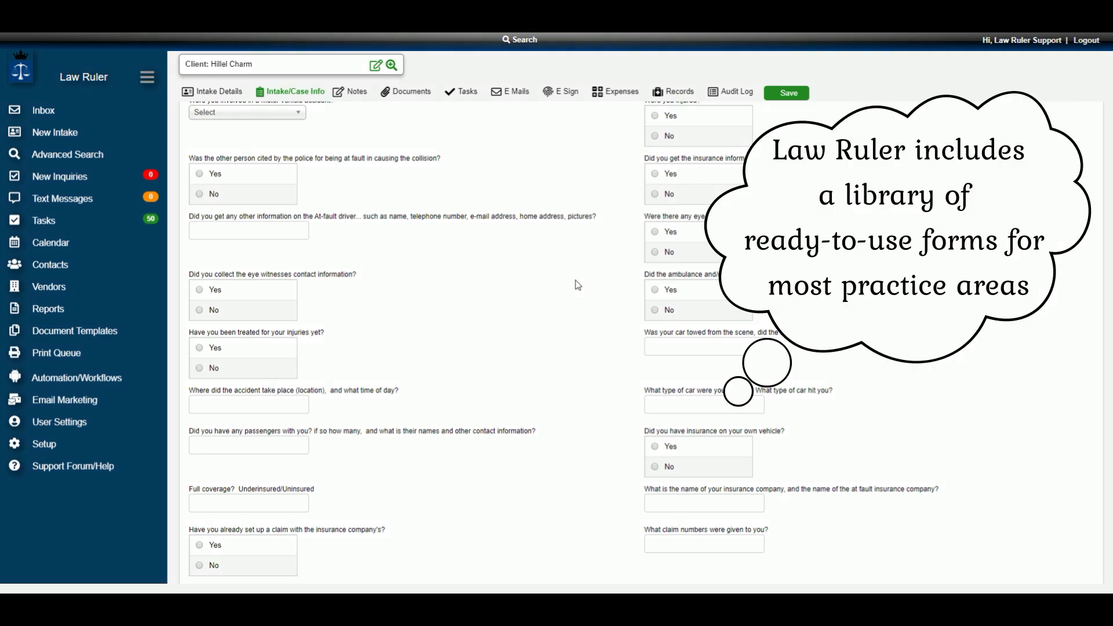
pyautogui.scroll(6, 568, 293)
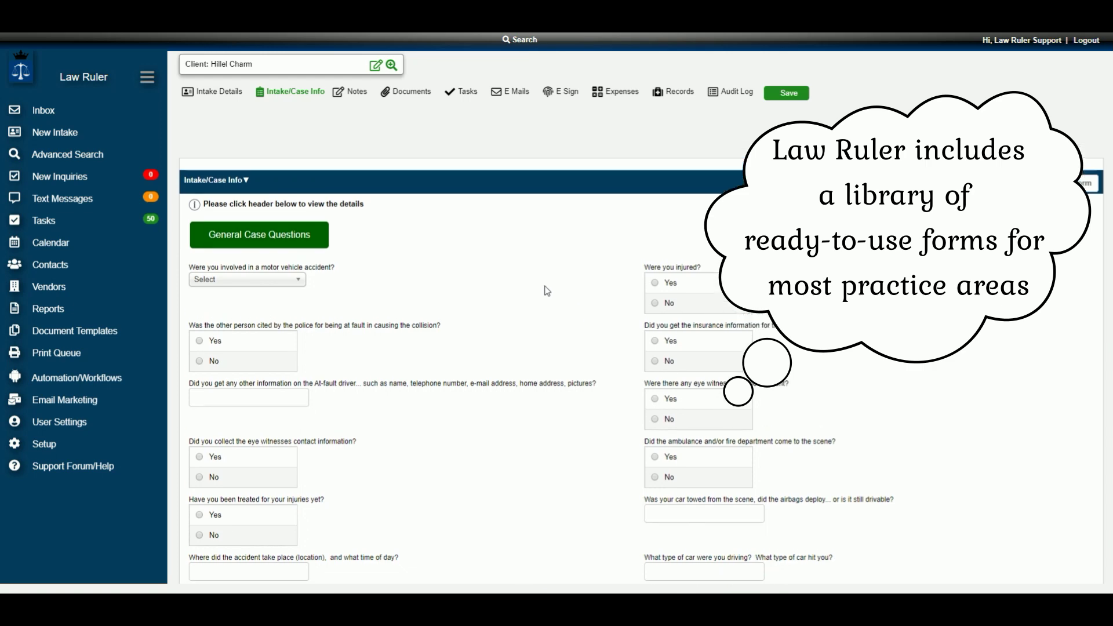
pyautogui.scroll(3, 492, 232)
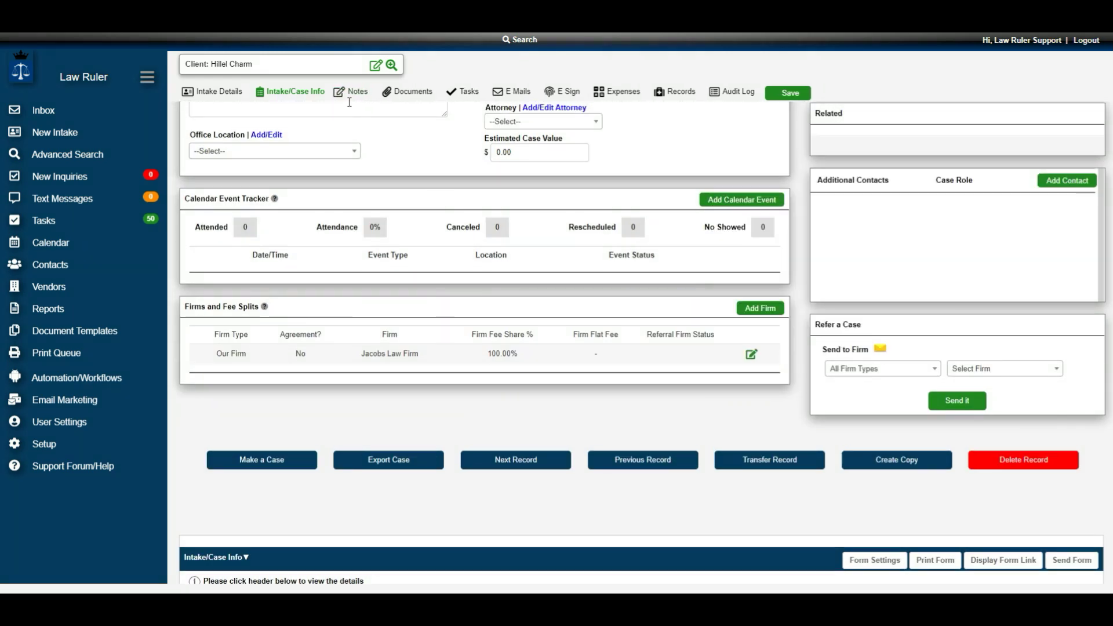
pyautogui.scroll(2, 352, 100)
# - Write an intake note tagging a colleague: 'This is take is complete and needs to be reveiwed'
pyautogui.click(352, 94)
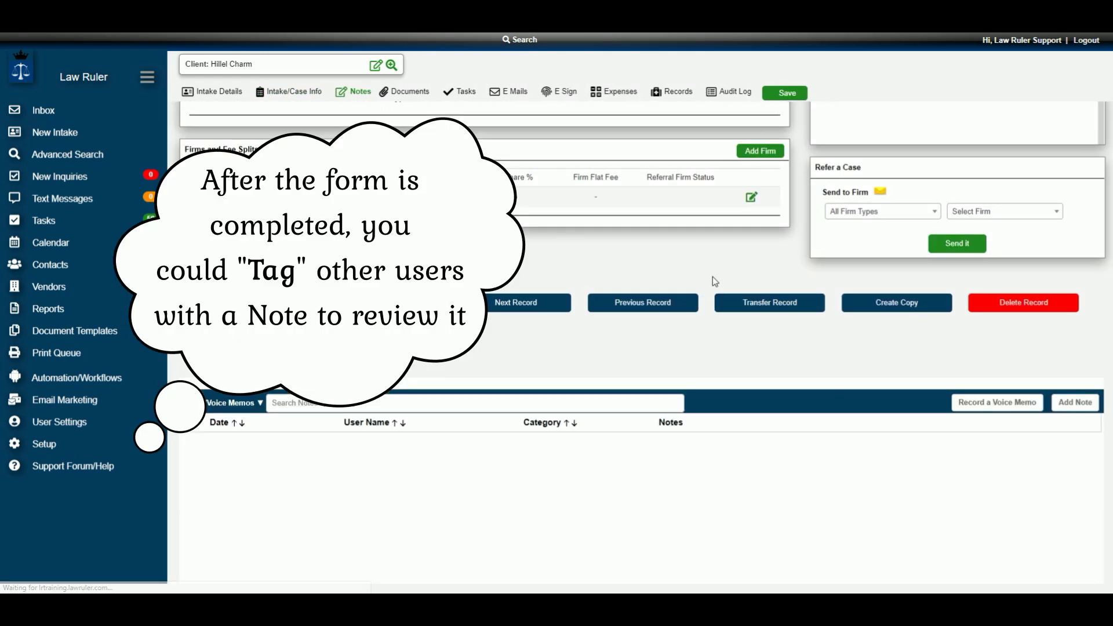
pyautogui.click(1075, 402)
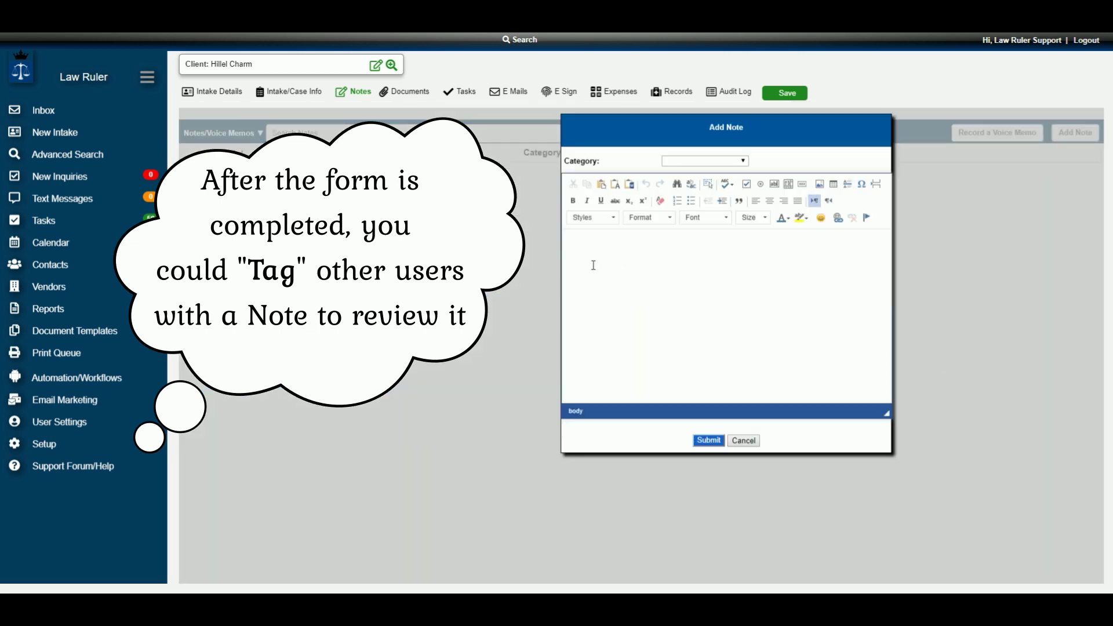
pyautogui.write('@')
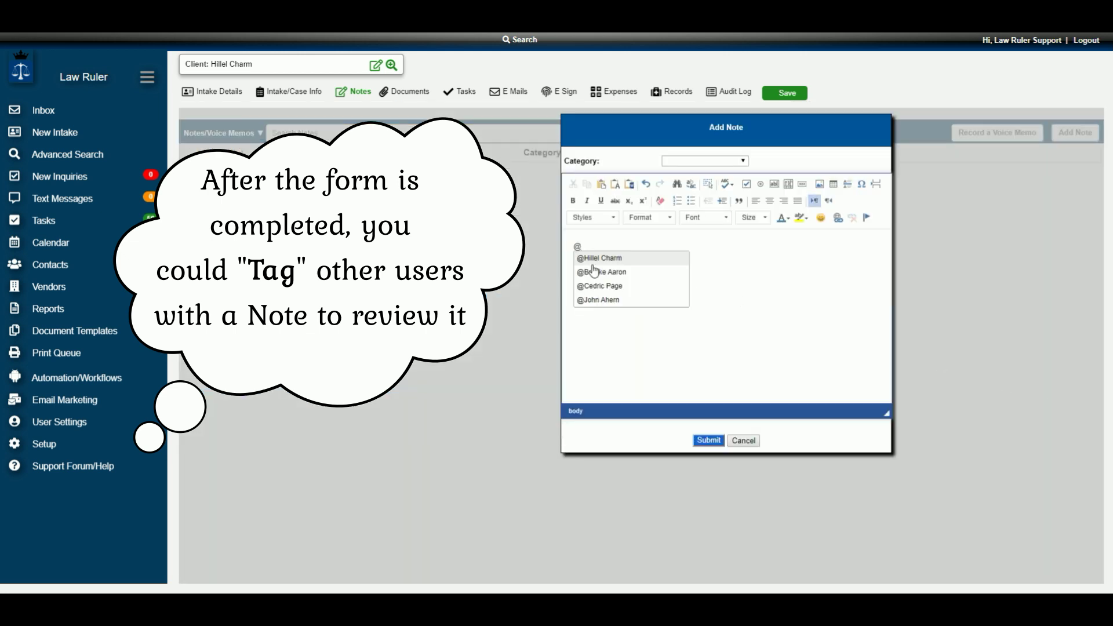
pyautogui.click(592, 272)
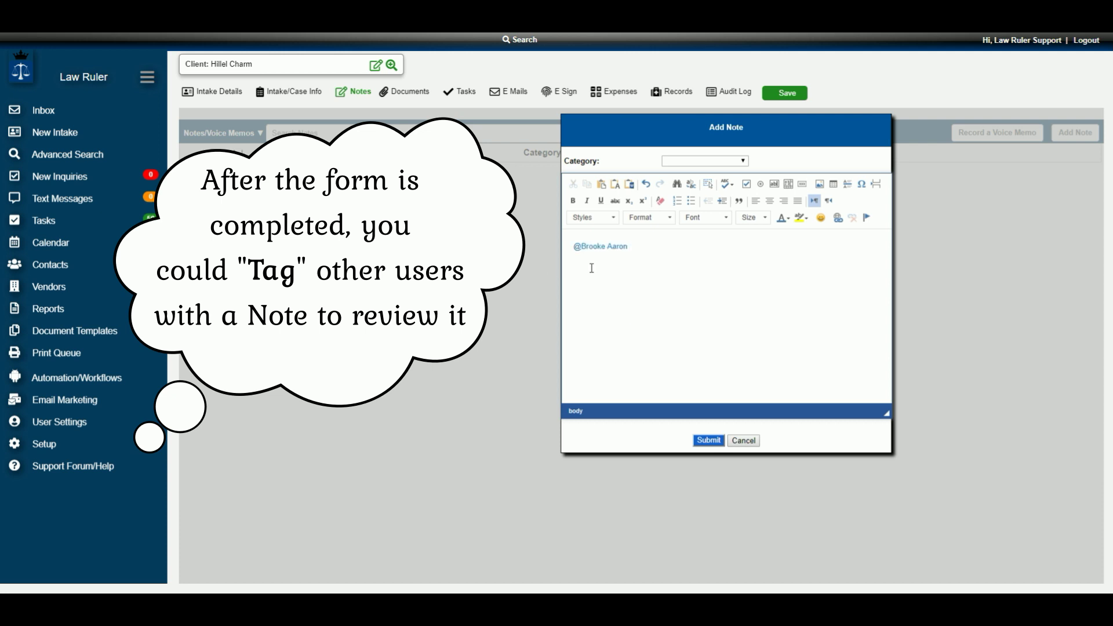
pyautogui.write('This is t')
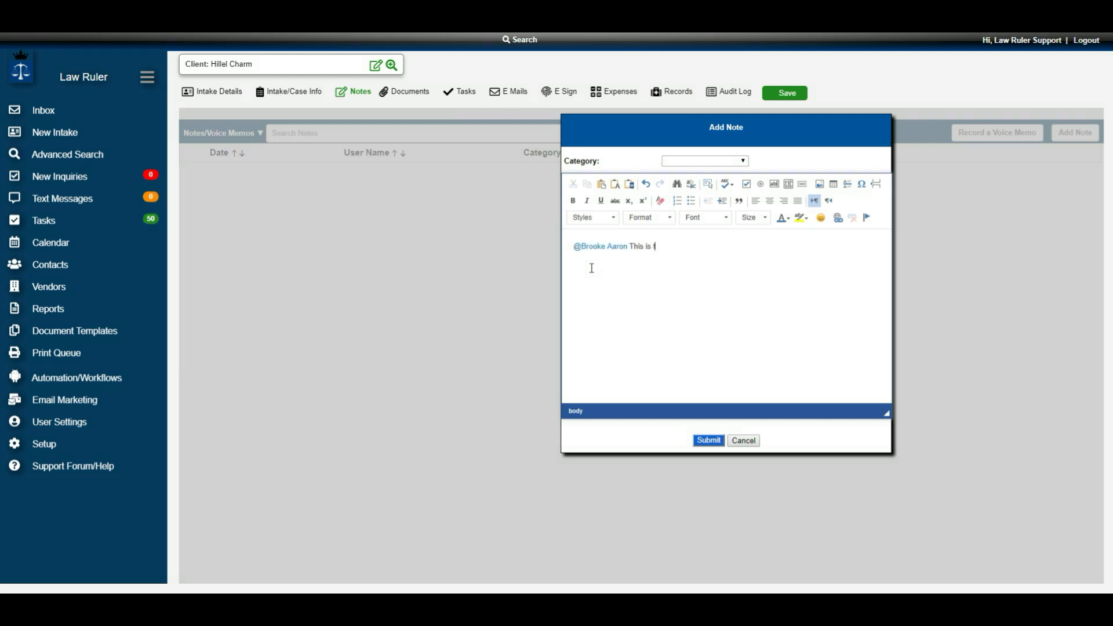
pyautogui.write('ake is complete and needs to be reveiwed')
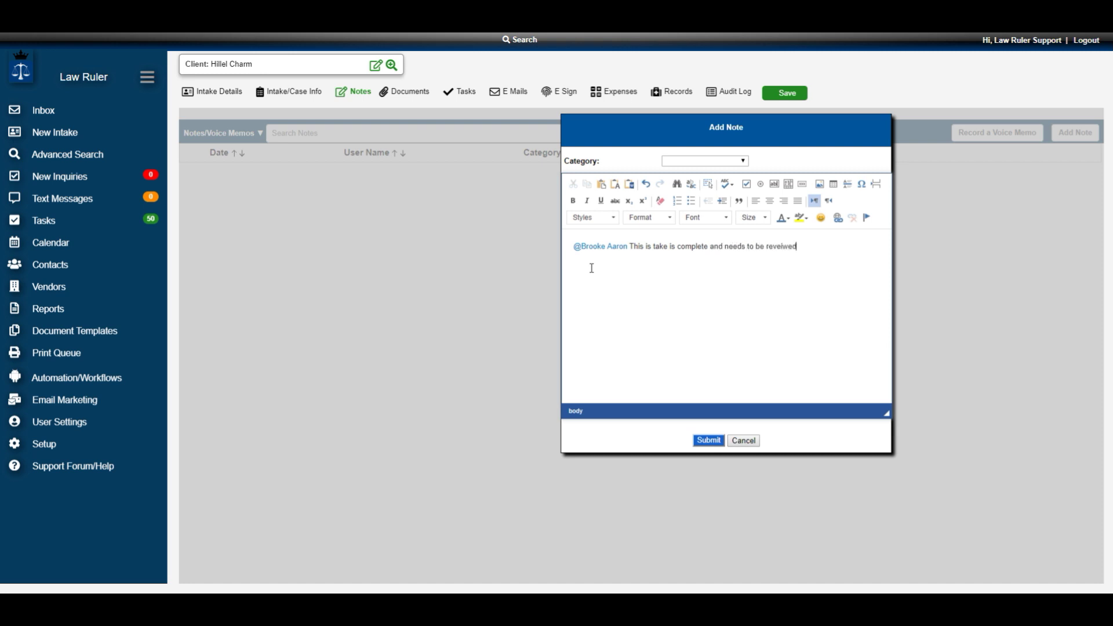
# - Correct 'reveiwed' to 'reviewed' and submit the note
pyautogui.click(781, 246)
pyautogui.press('BackSpace')
pyautogui.press('Right')
pyautogui.write('e')
pyautogui.click(630, 252)
pyautogui.click(710, 441)
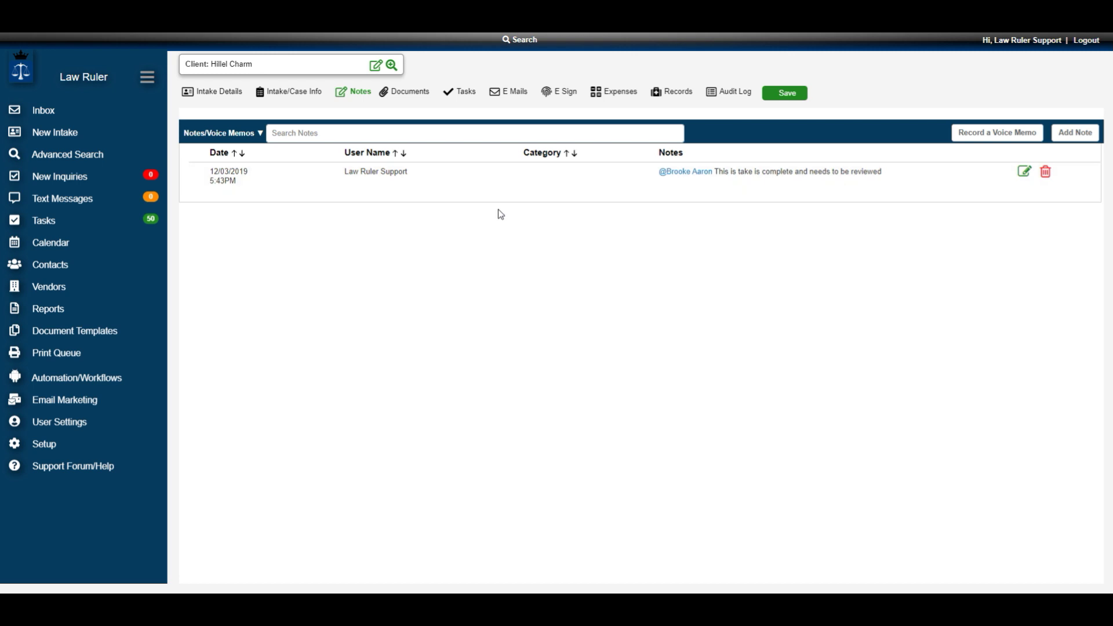
# - View the intake's Documents folders, cancel Upload Files, then show the empty Tasks list
pyautogui.click(421, 94)
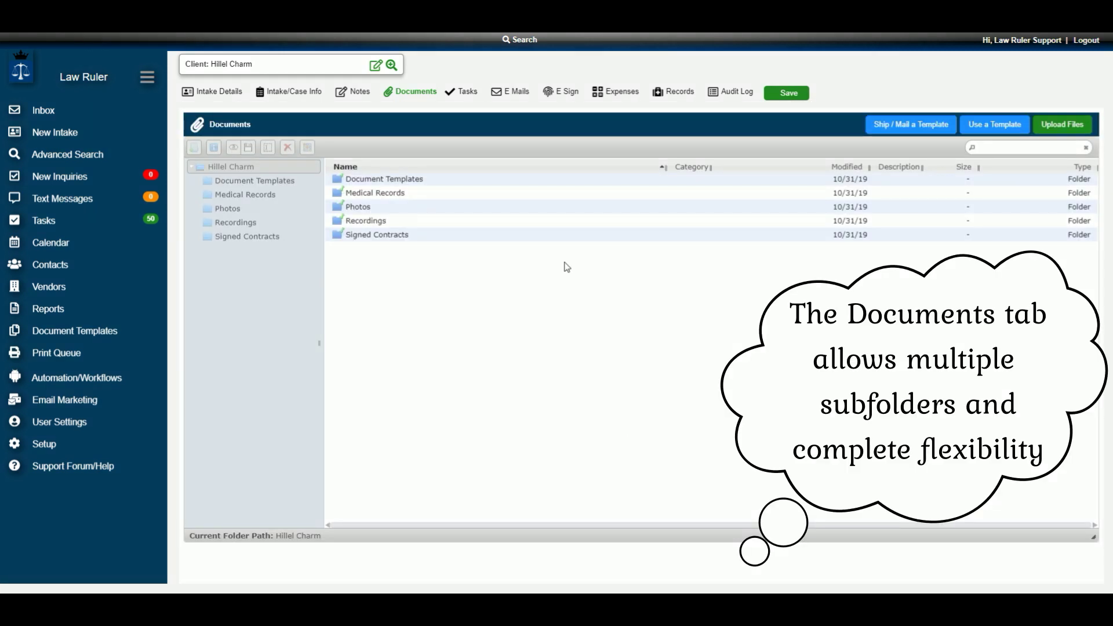
pyautogui.click(1063, 126)
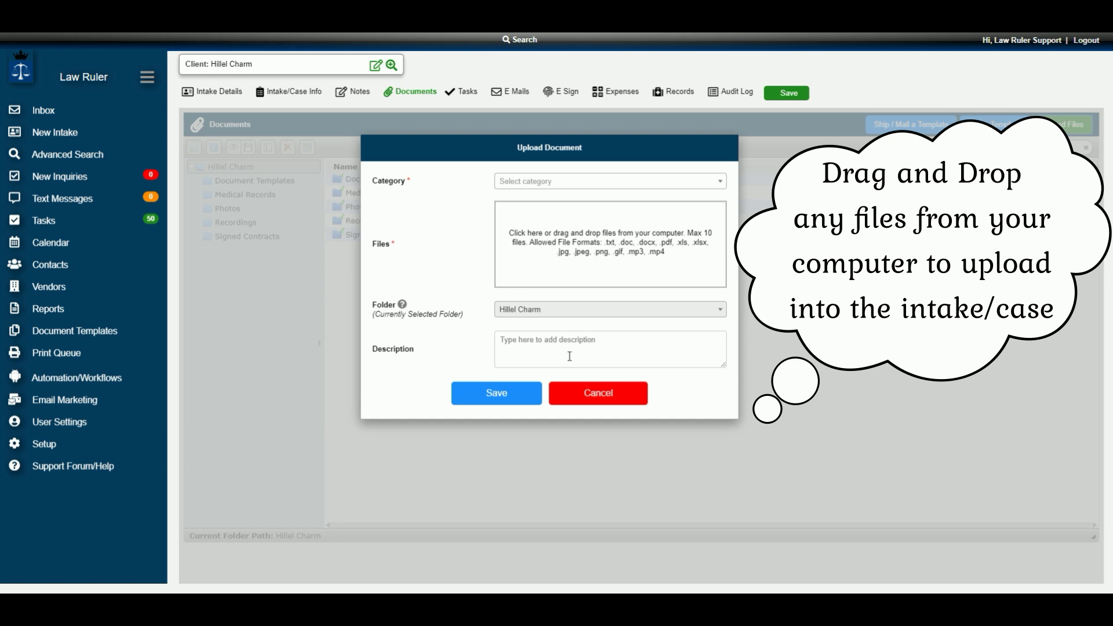
pyautogui.click(611, 400)
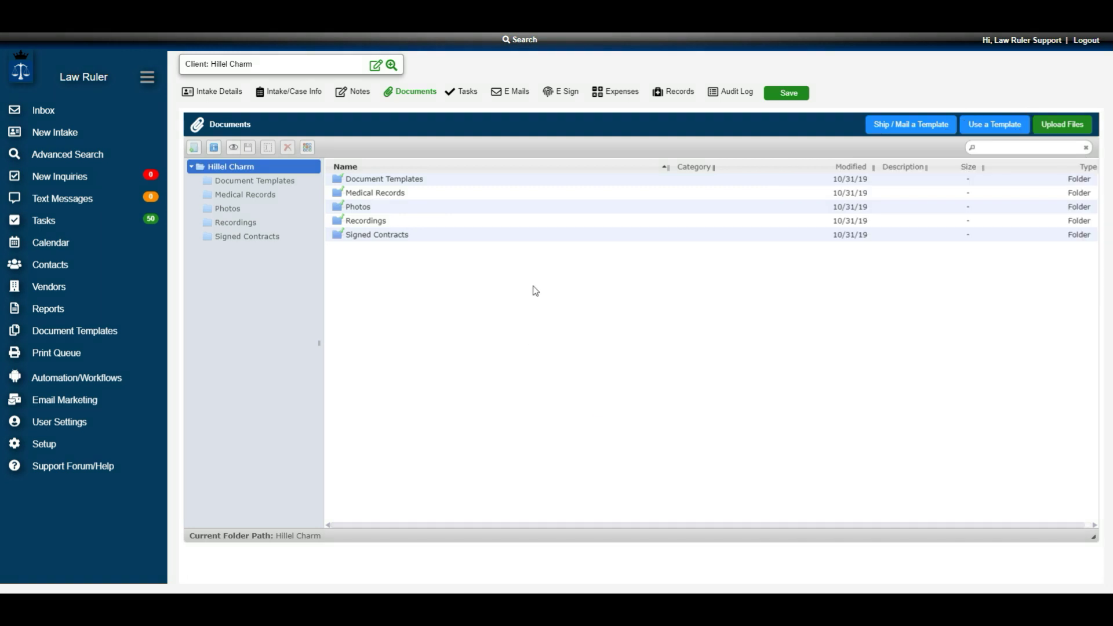
pyautogui.click(467, 94)
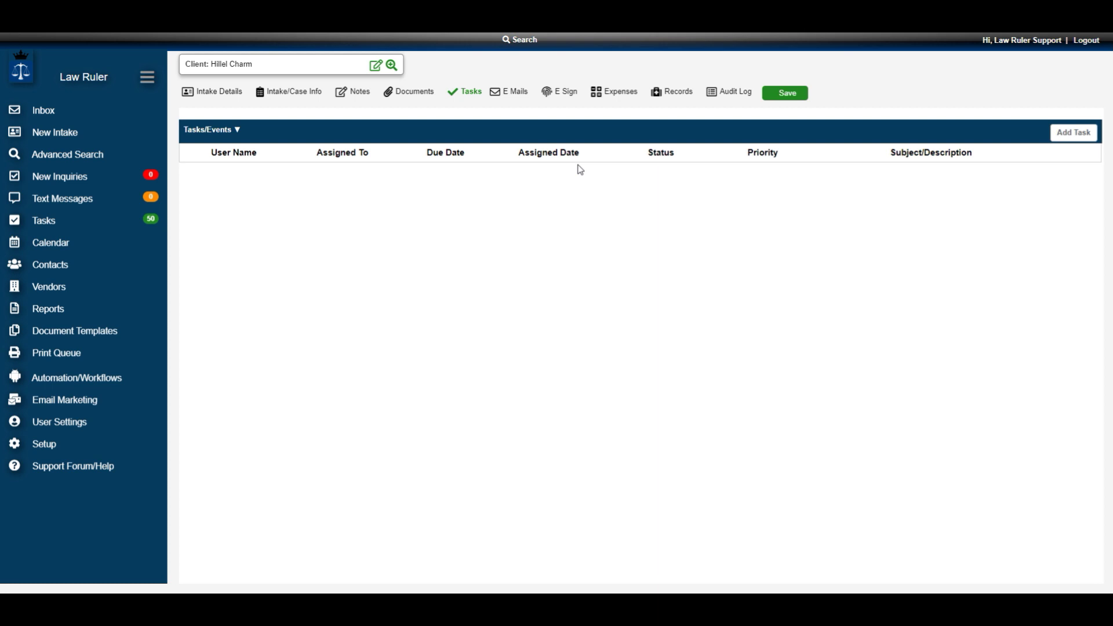
# - View the intake's E-Mails list, try Compose Email, then show the Audit Log
pyautogui.click(507, 92)
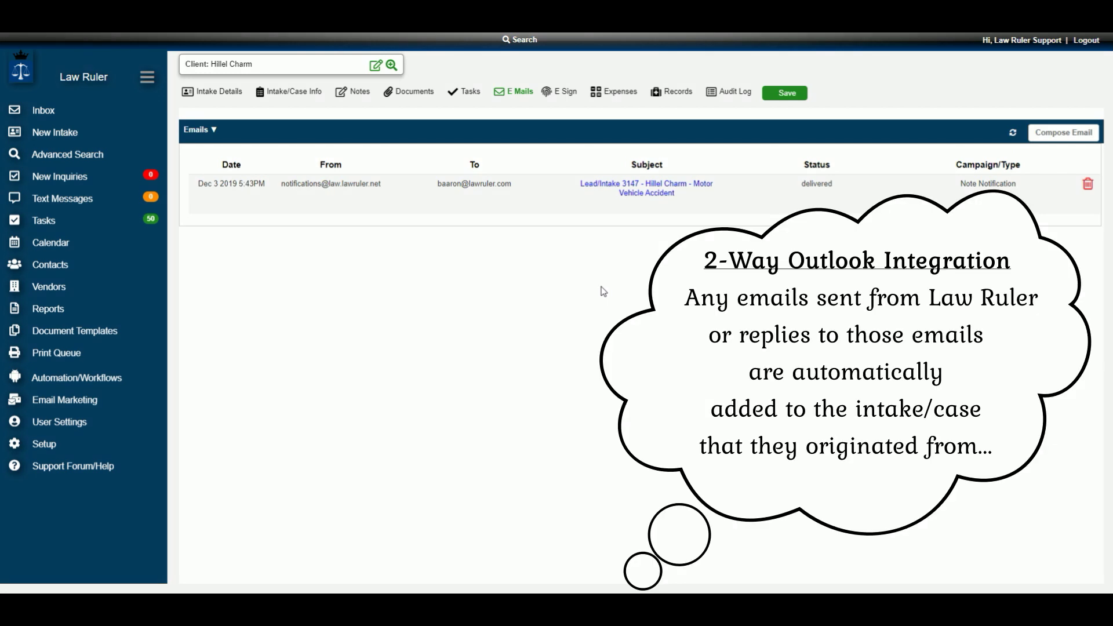
pyautogui.click(1068, 137)
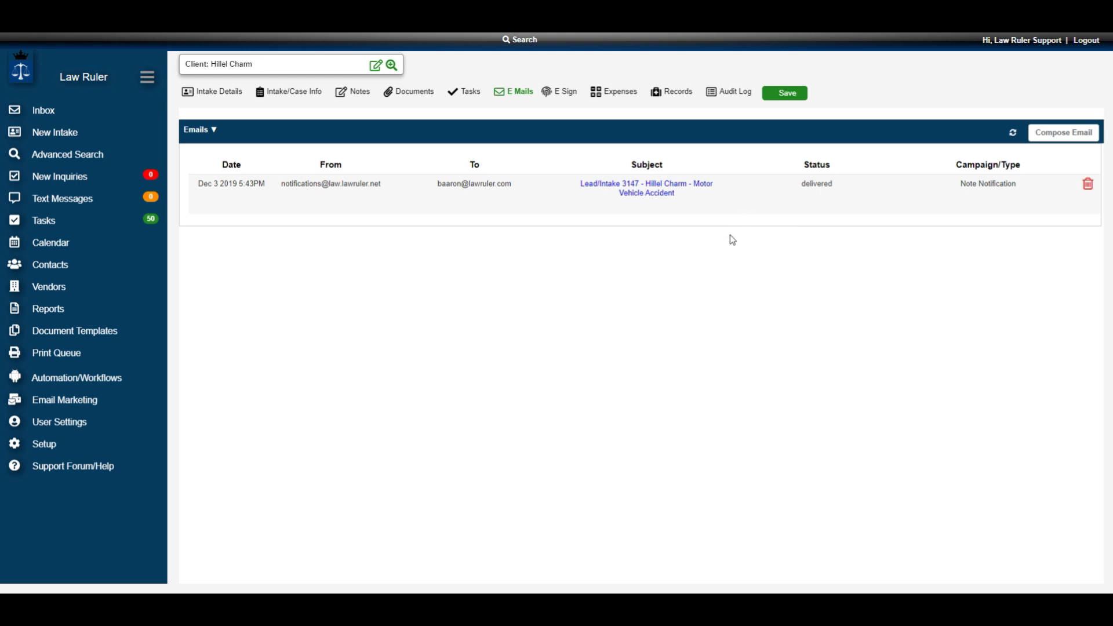
pyautogui.click(737, 94)
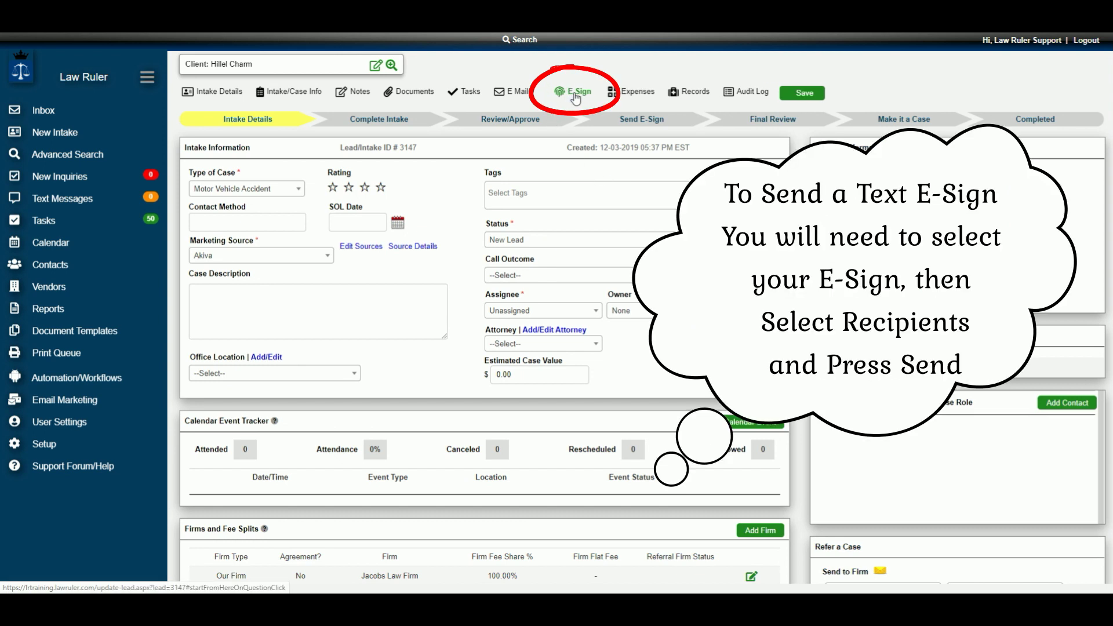
# - Show the intake's E-Sign section with the Law Ruler Example template
pyautogui.click(574, 95)
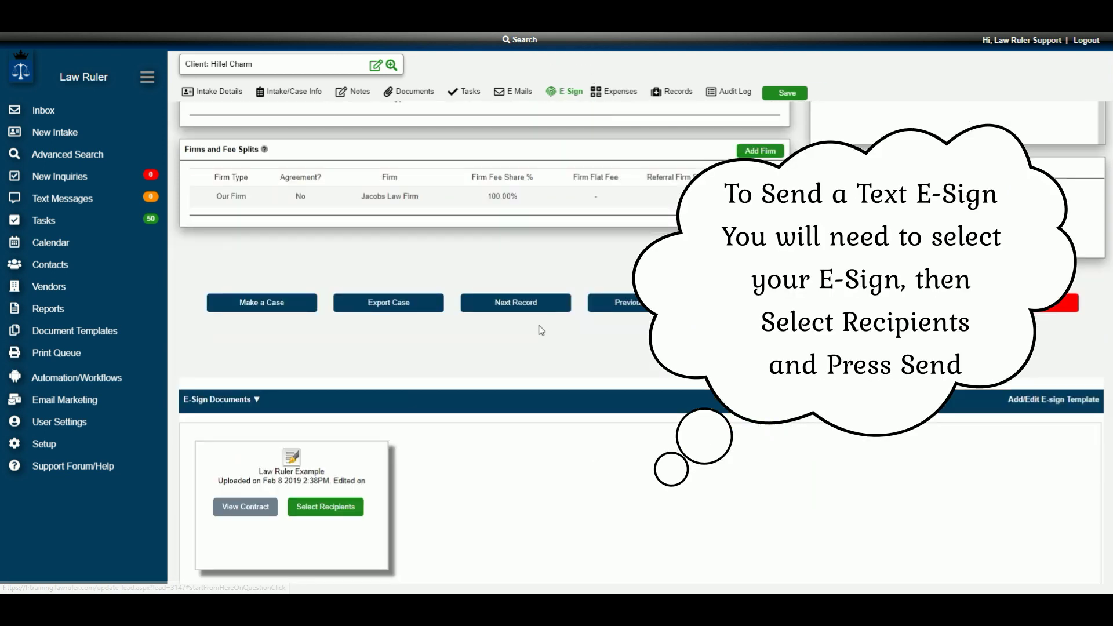
pyautogui.scroll(-4, 537, 325)
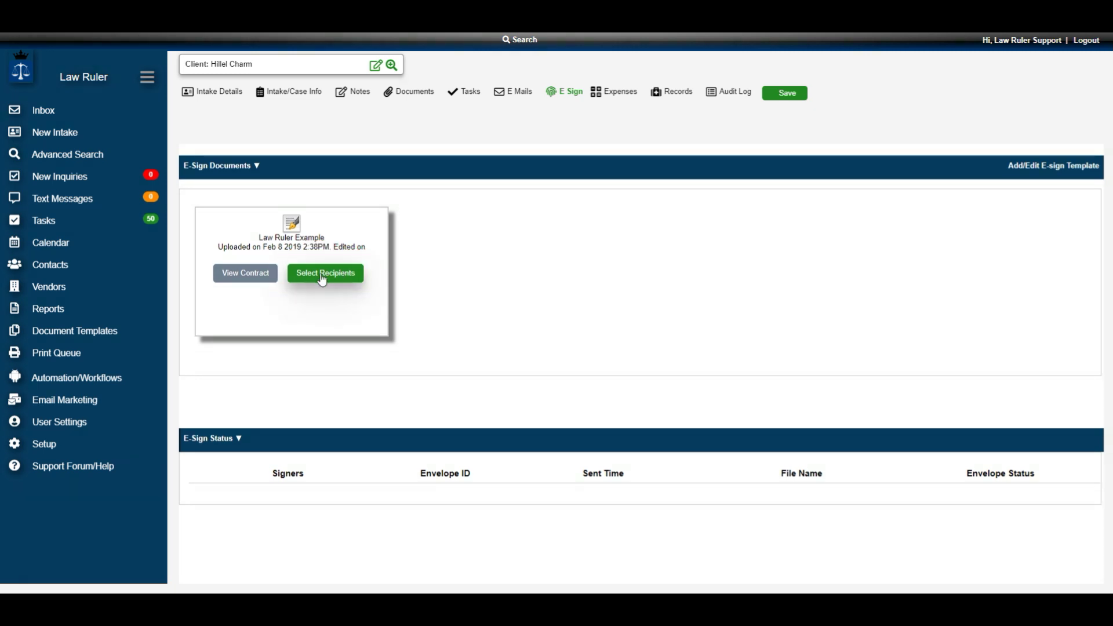
pyautogui.scroll(-3, 323, 279)
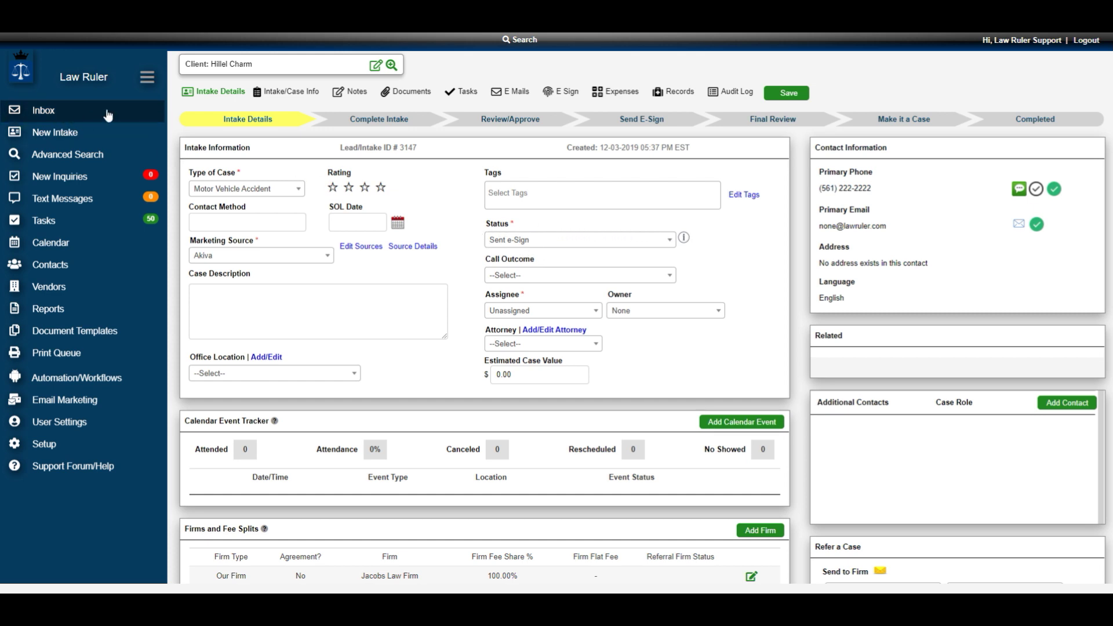
# - Reload the intake to confirm Signed e-Sign status, then choose to convert it into a case
pyautogui.click(105, 63)
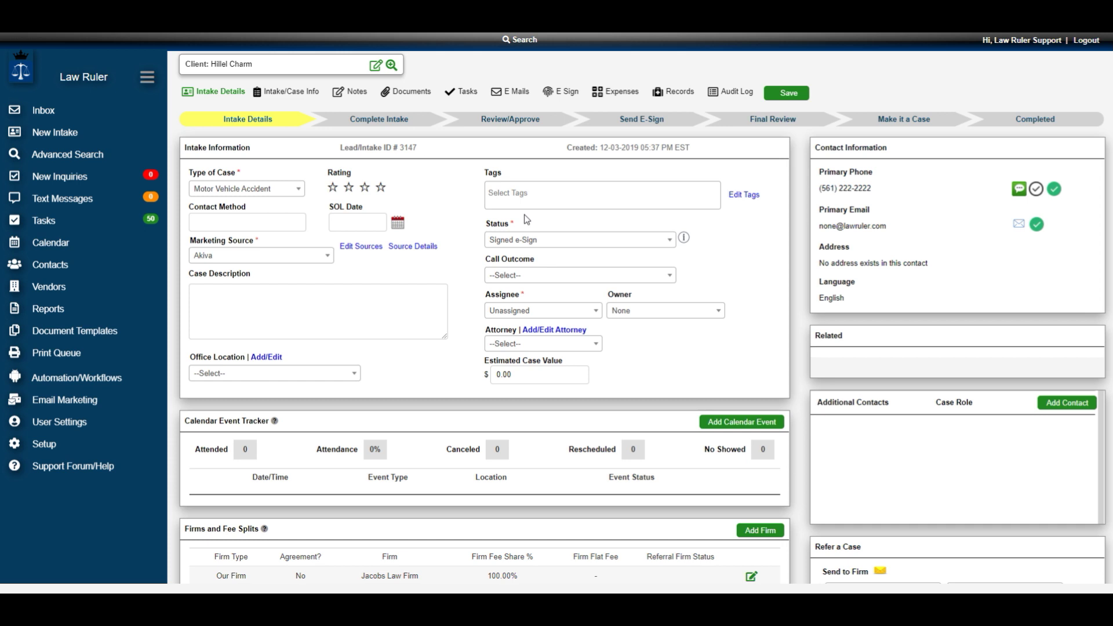
pyautogui.scroll(-5, 406, 222)
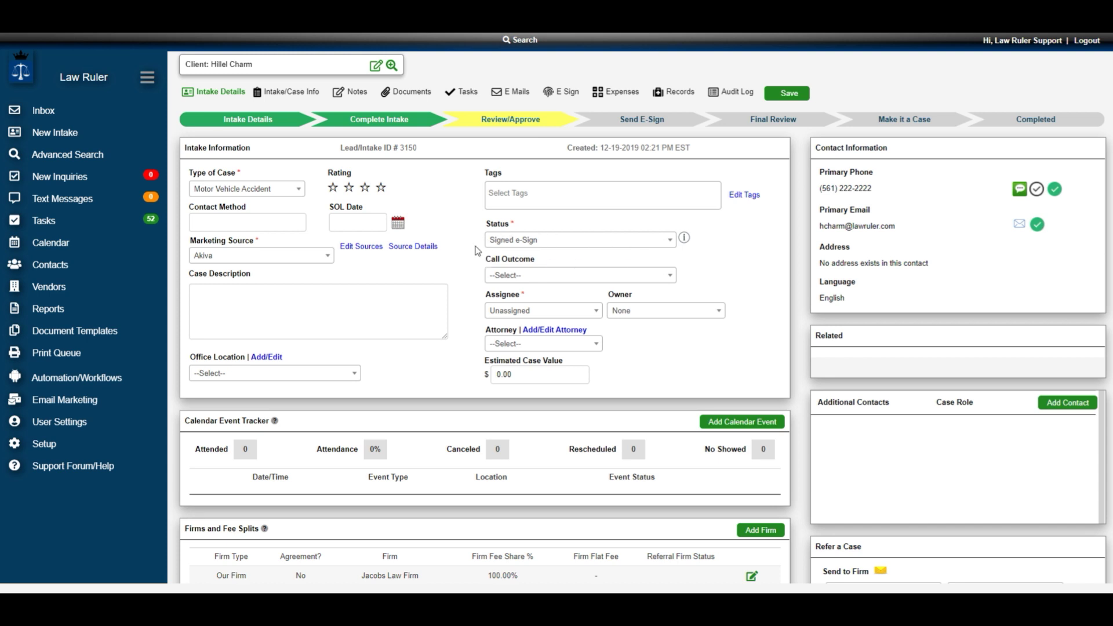
pyautogui.scroll(-5, 432, 290)
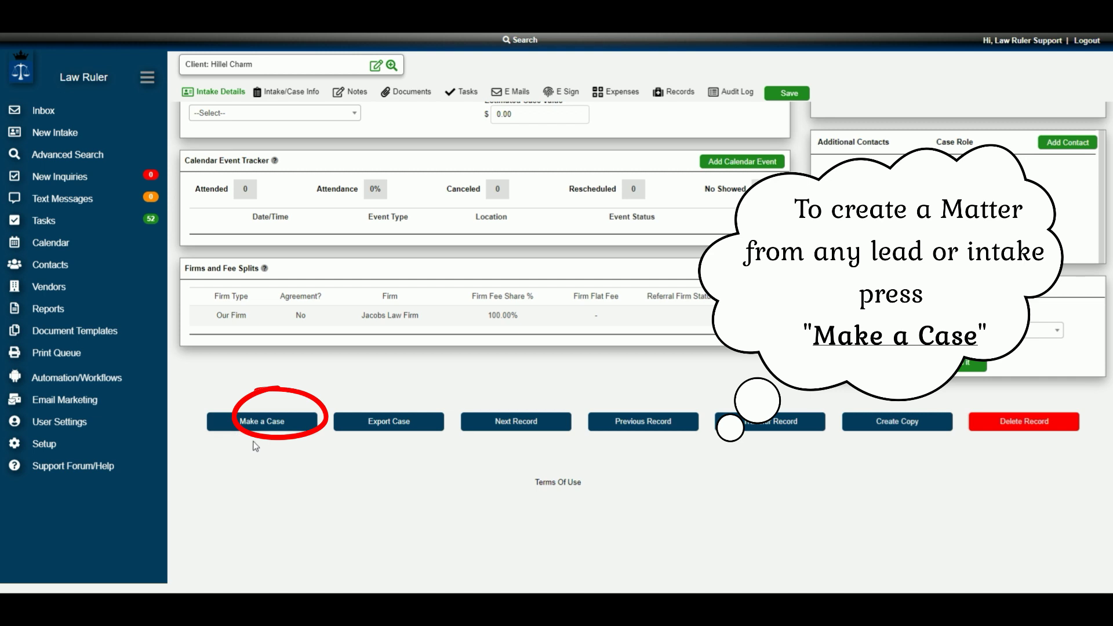
pyautogui.click(264, 421)
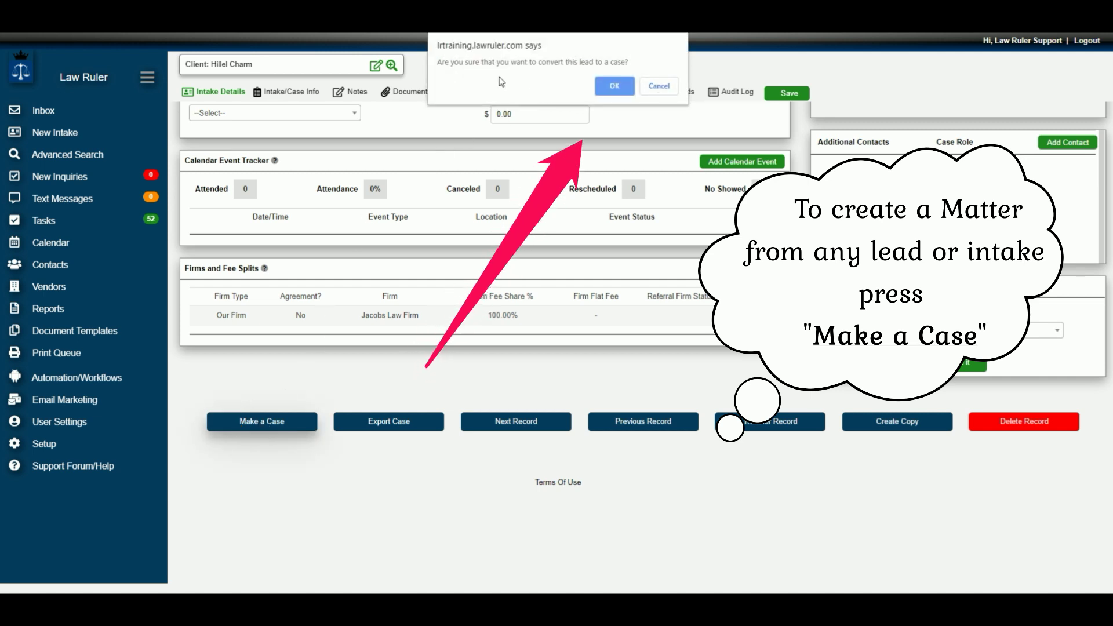
# - Confirm converting the lead into Case #12 and go to its time entries
pyautogui.click(614, 87)
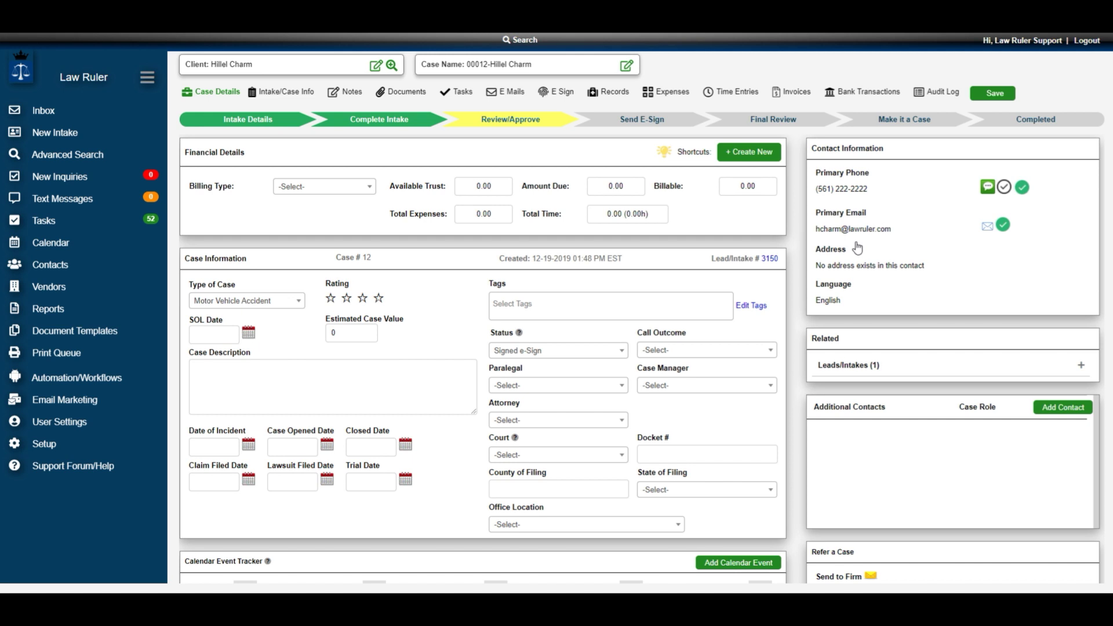
pyautogui.click(739, 97)
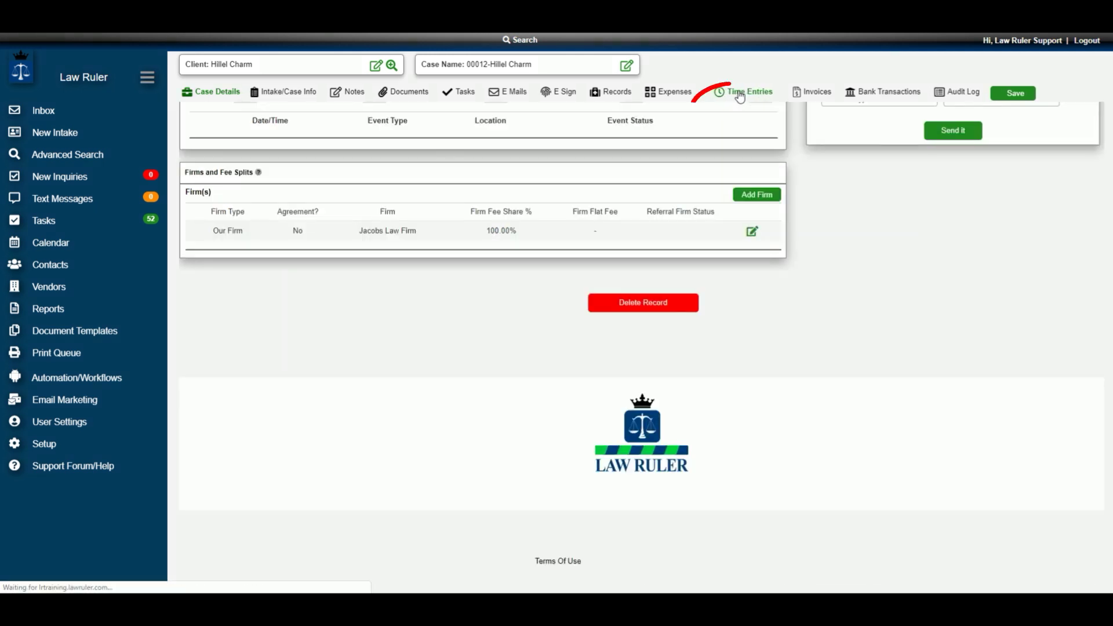
# - Open a new time entry form for the case, then close it unused
pyautogui.scroll(-3, 740, 443)
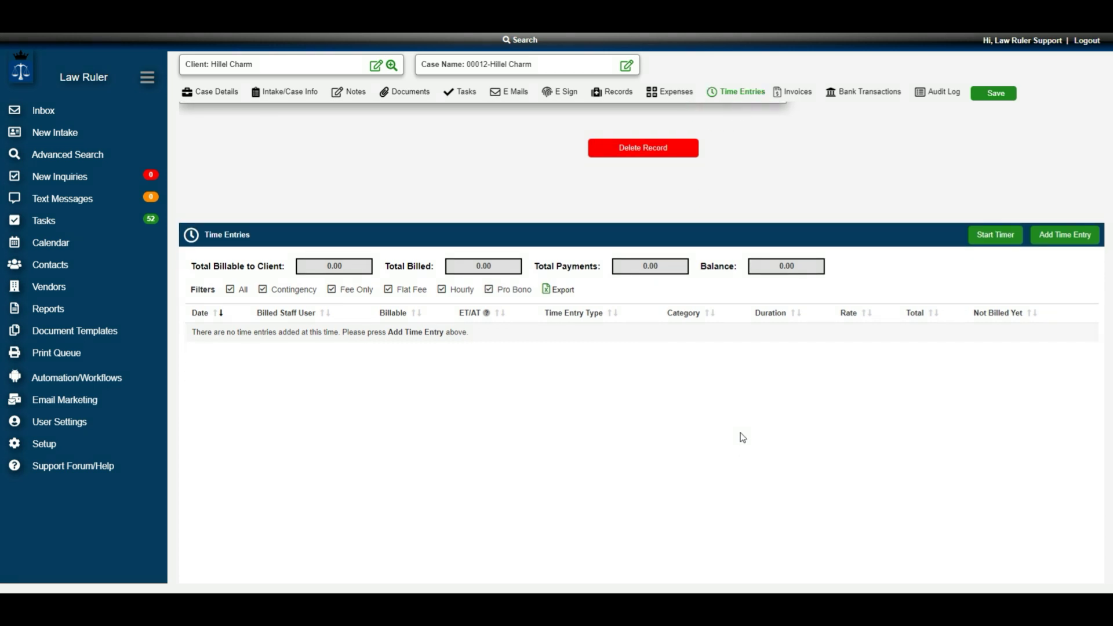
pyautogui.click(1069, 236)
pyautogui.click(1093, 123)
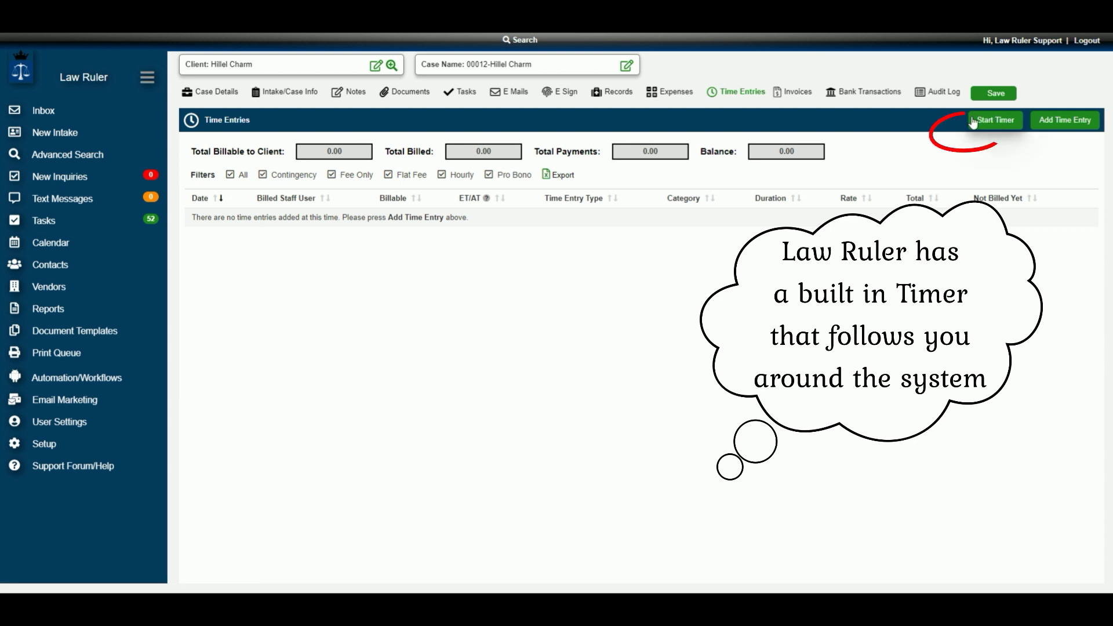
# - Run a billing timer under the Admin/Copies/Delivery/Fax/Postage category and stop it to record the time
pyautogui.click(996, 122)
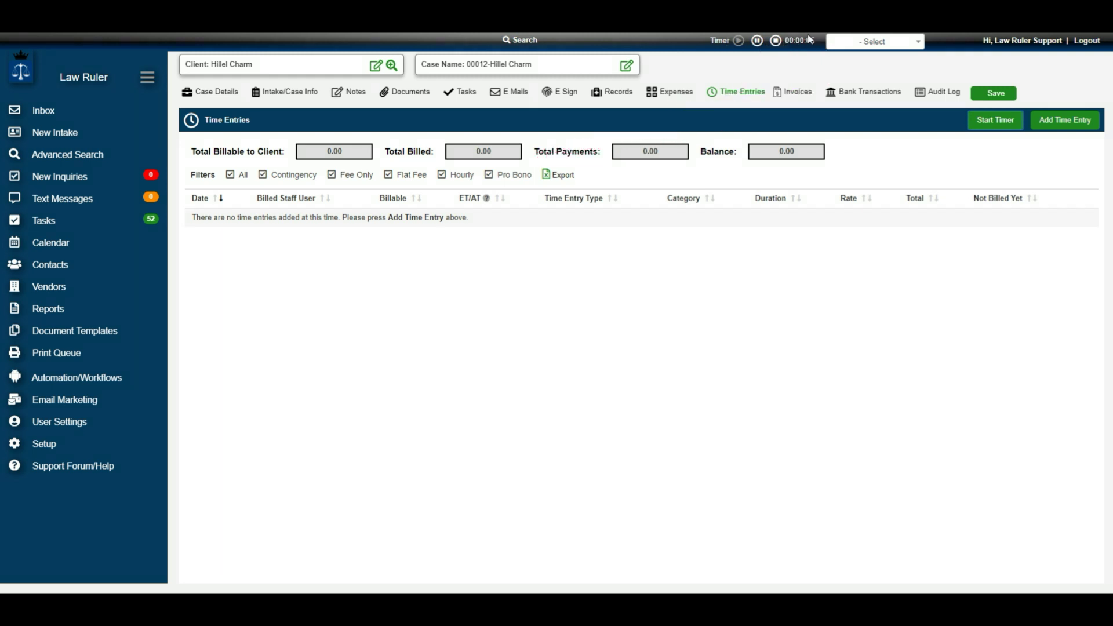
pyautogui.click(872, 45)
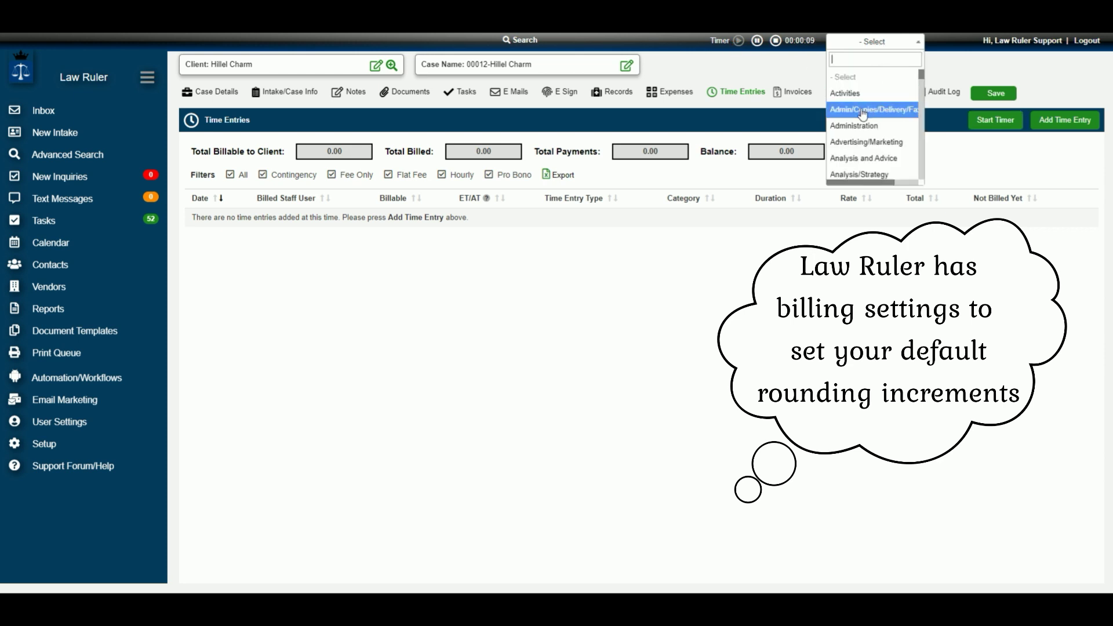
pyautogui.click(863, 110)
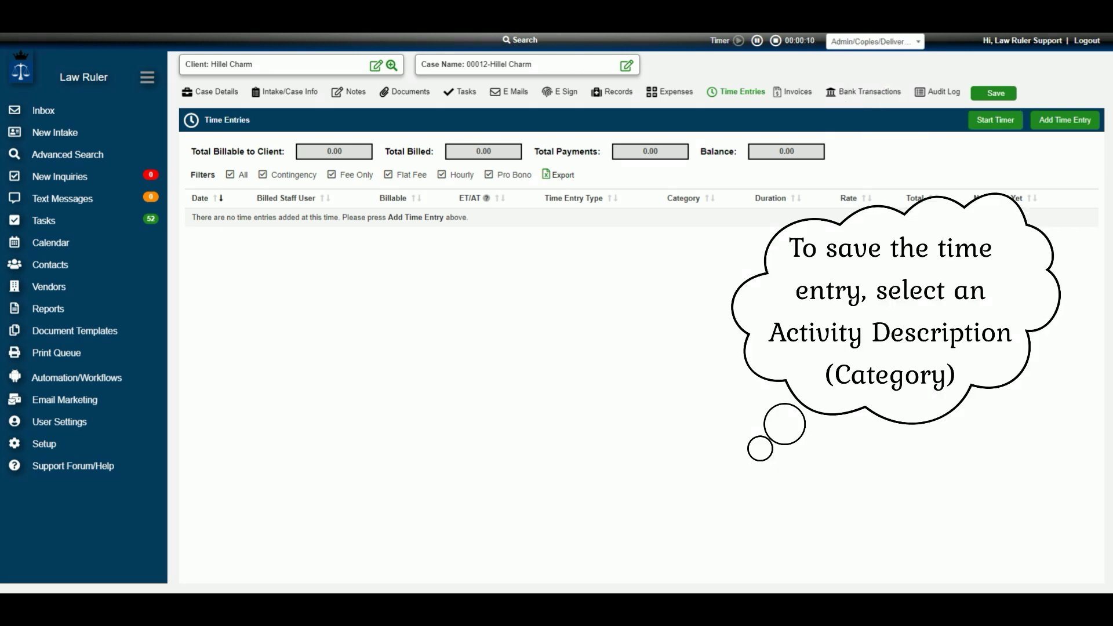
pyautogui.scroll(4, 449, 233)
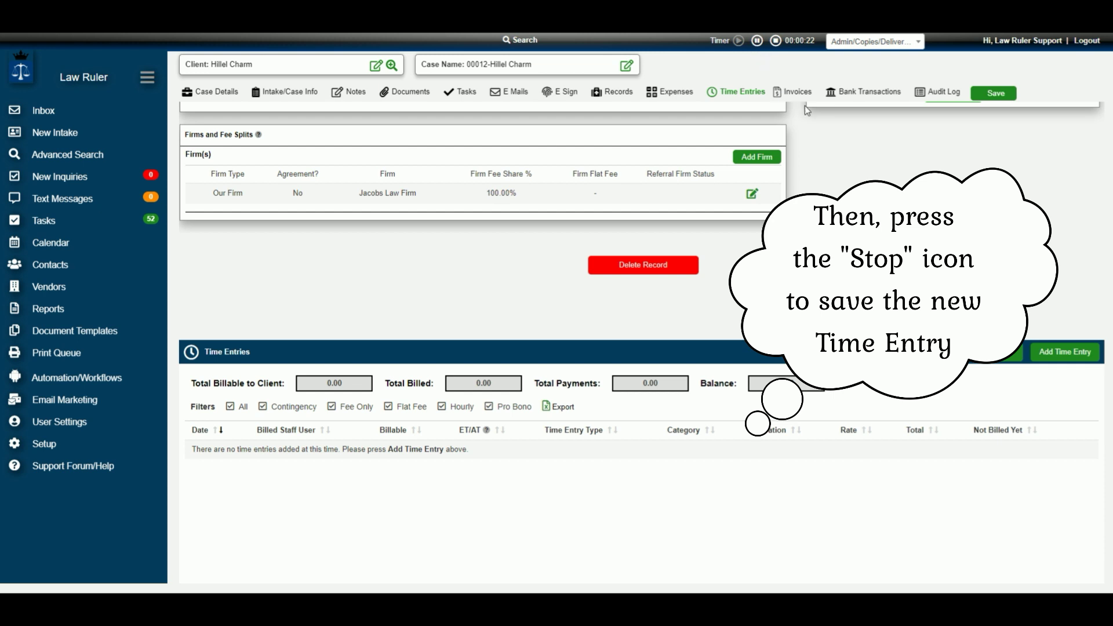
pyautogui.scroll(-1, 774, 41)
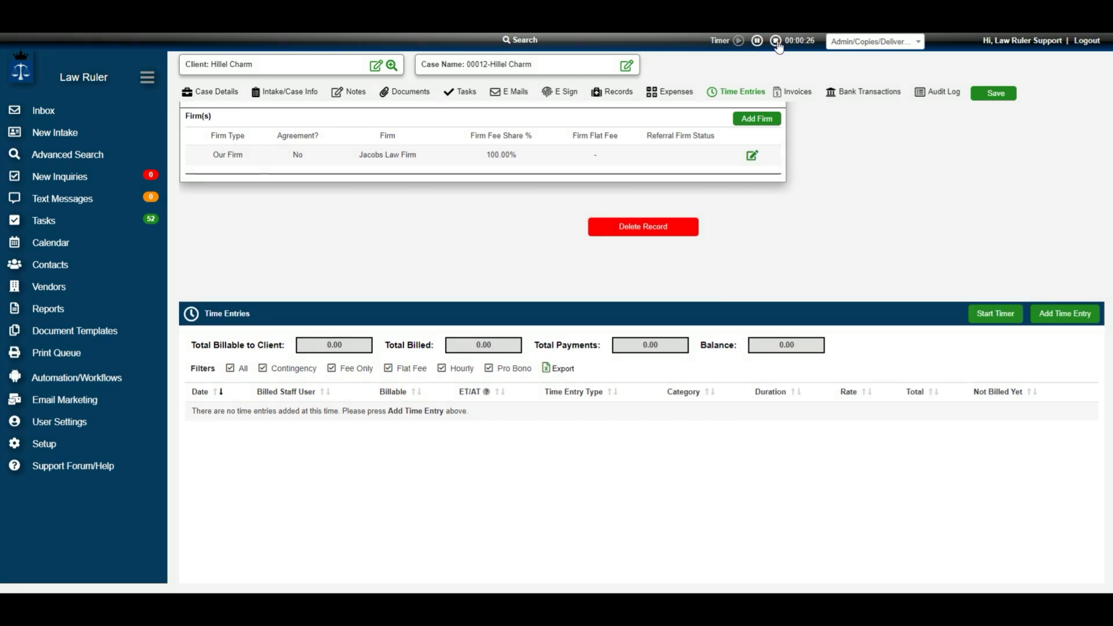
pyautogui.click(776, 42)
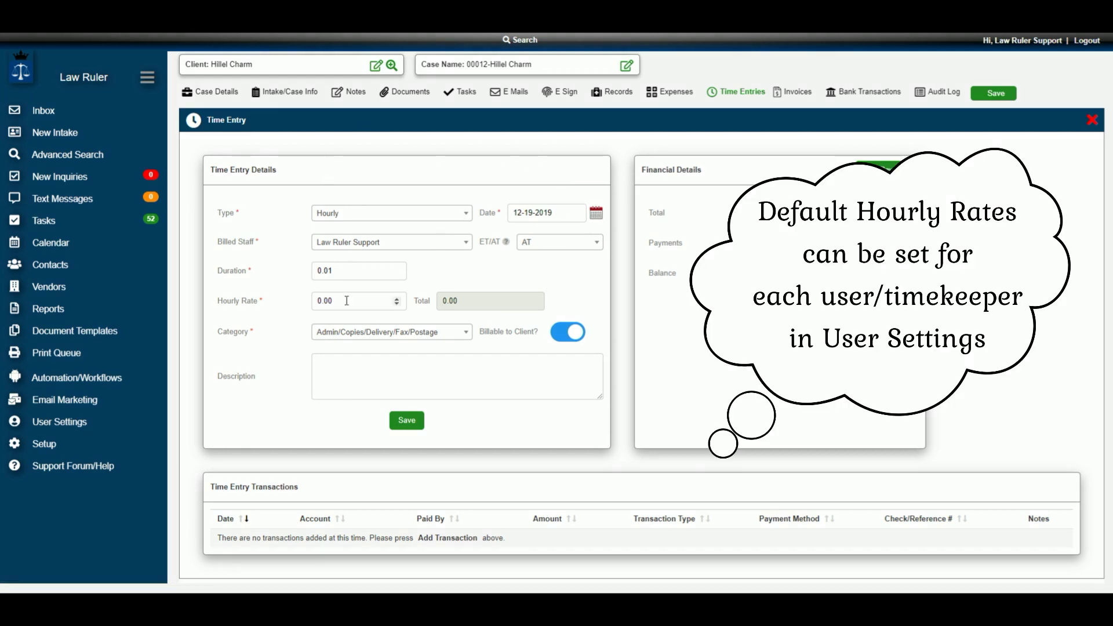
# - Set the time entry's hourly rate to 200, save it, and return to the list
pyautogui.doubleClick(323, 299)
pyautogui.write('20')
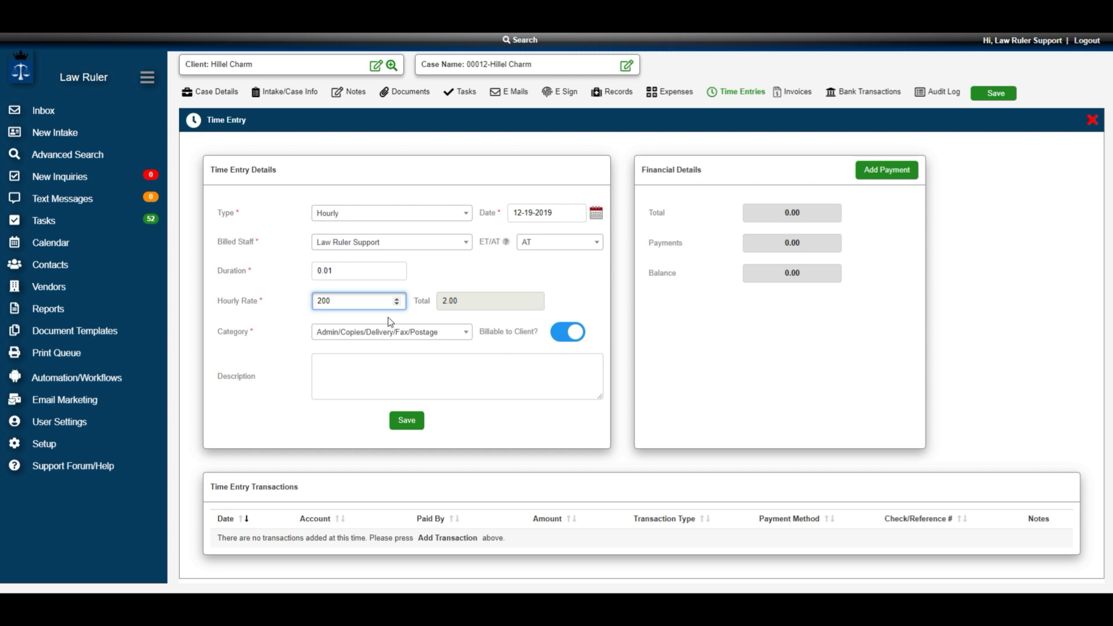
pyautogui.click(405, 422)
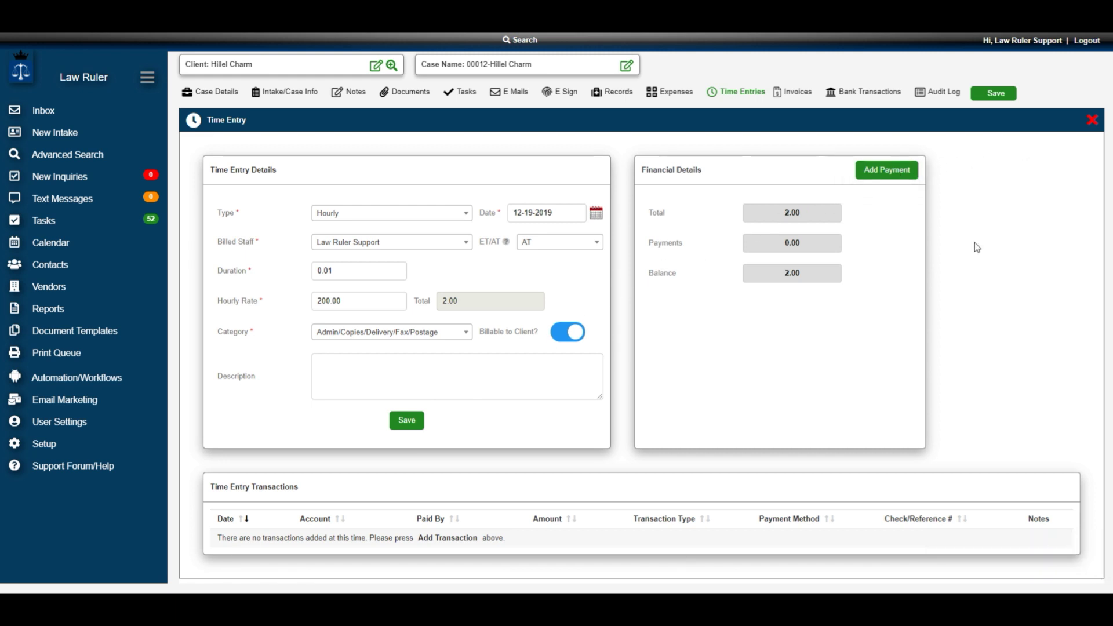
pyautogui.click(1092, 119)
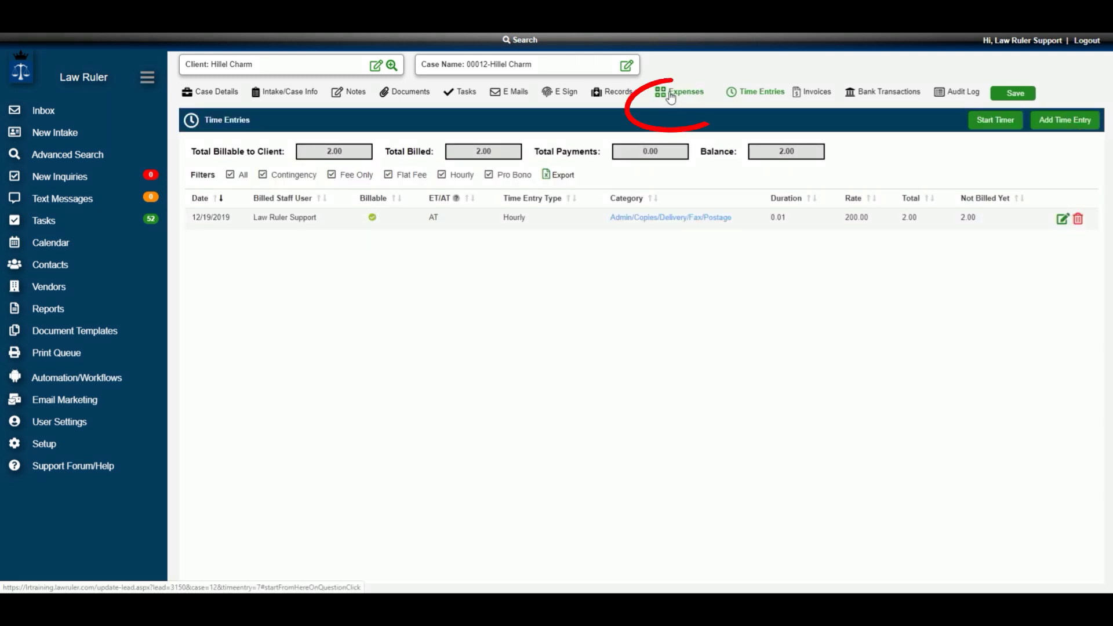
# - Start a new case expense with cost type Soft Cost - Due to Our Firm
pyautogui.click(670, 96)
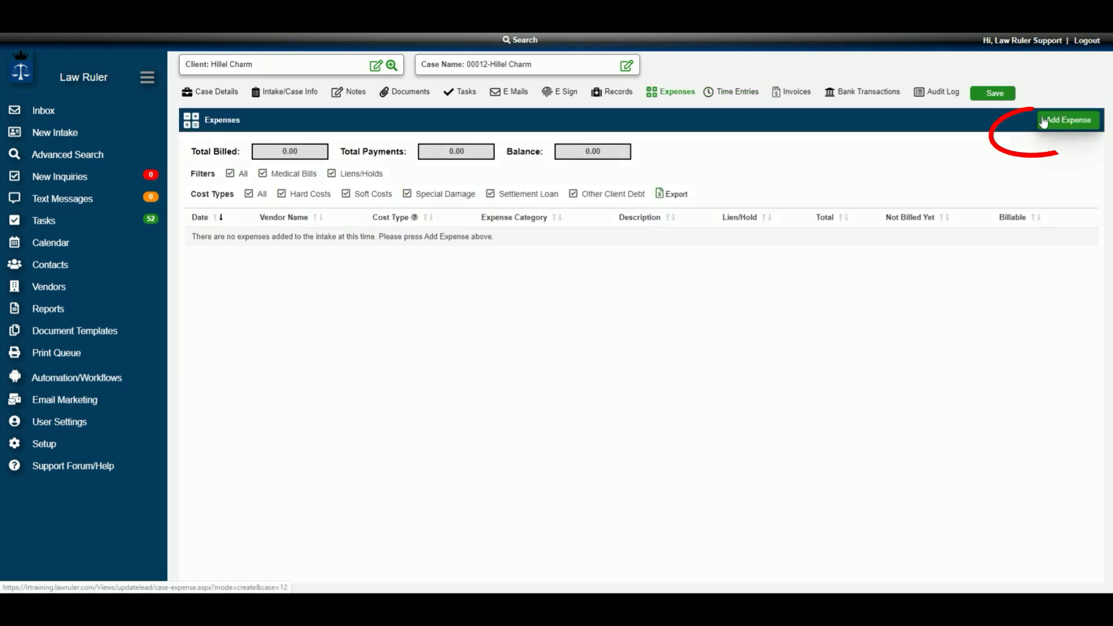
pyautogui.click(1075, 121)
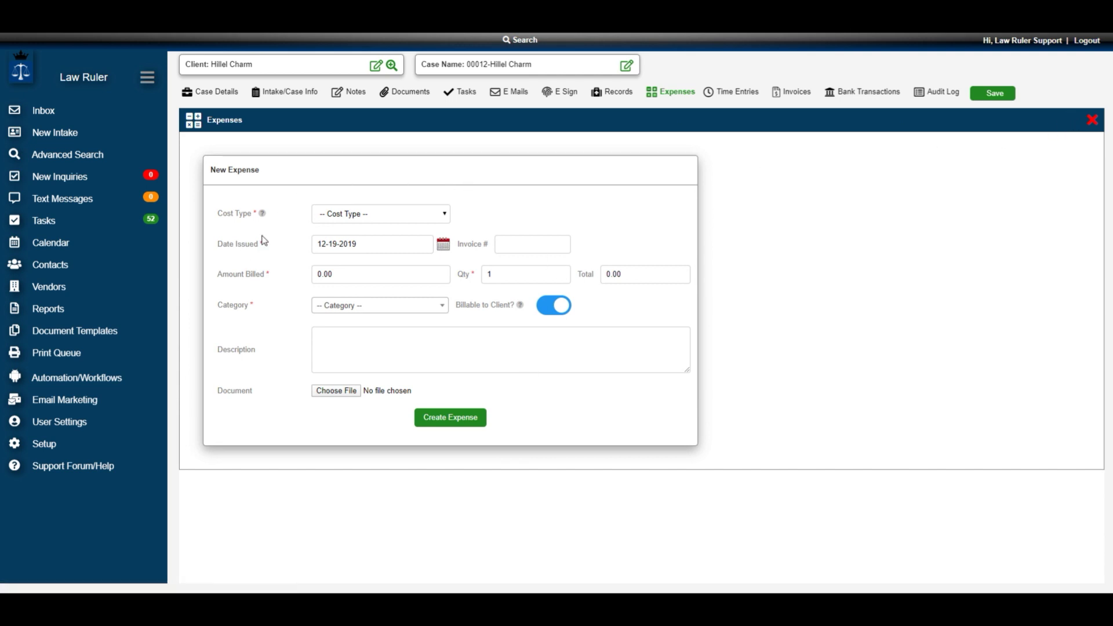
pyautogui.click(358, 215)
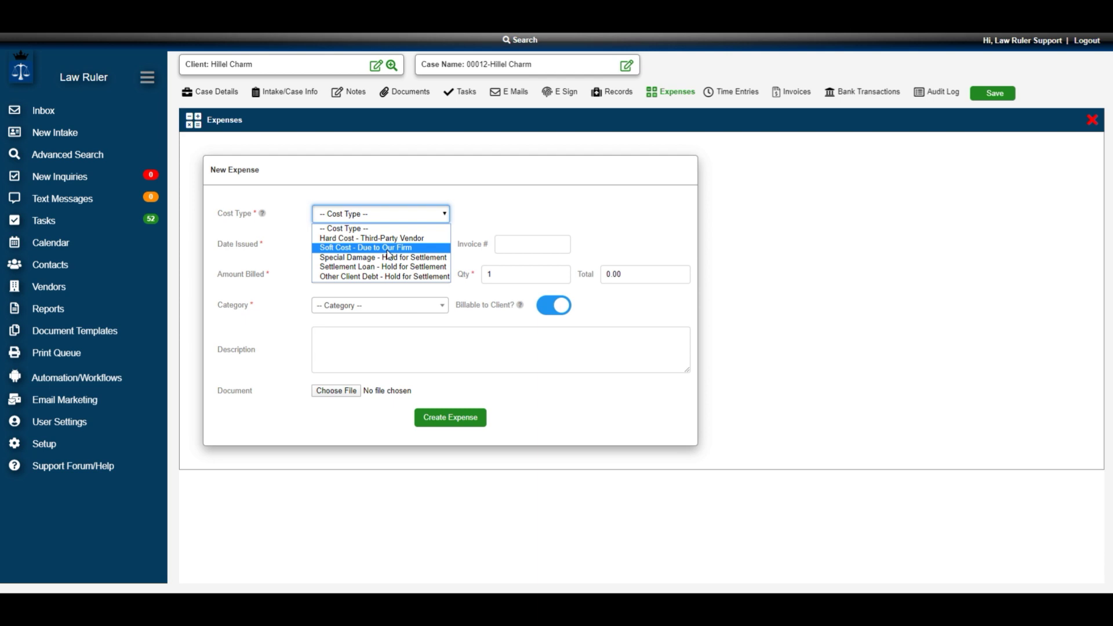
pyautogui.click(486, 210)
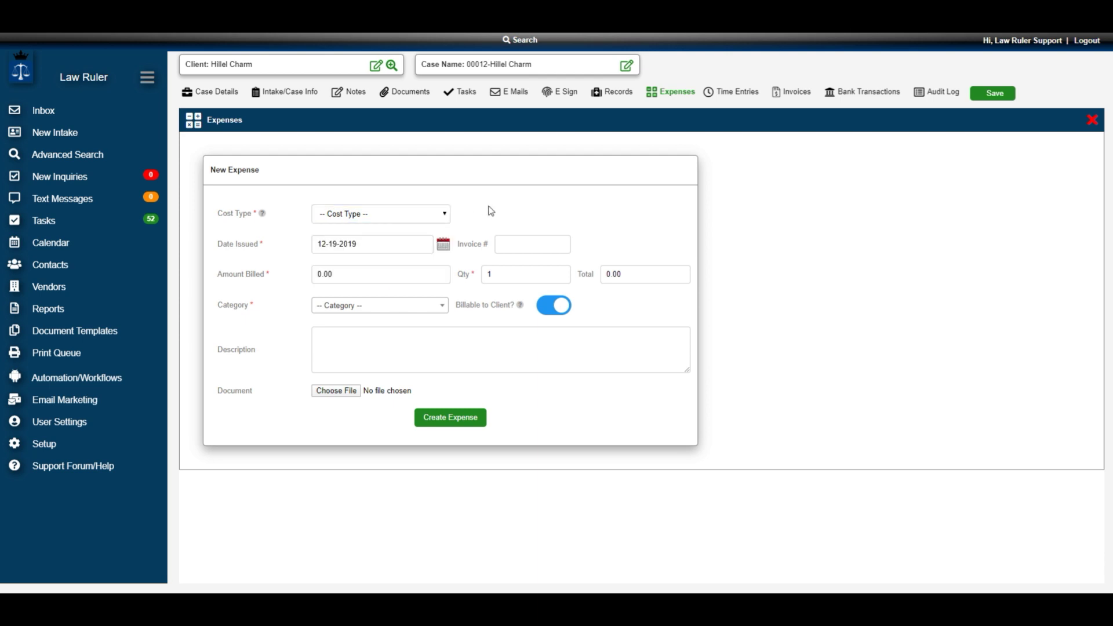
pyautogui.click(394, 212)
pyautogui.click(381, 245)
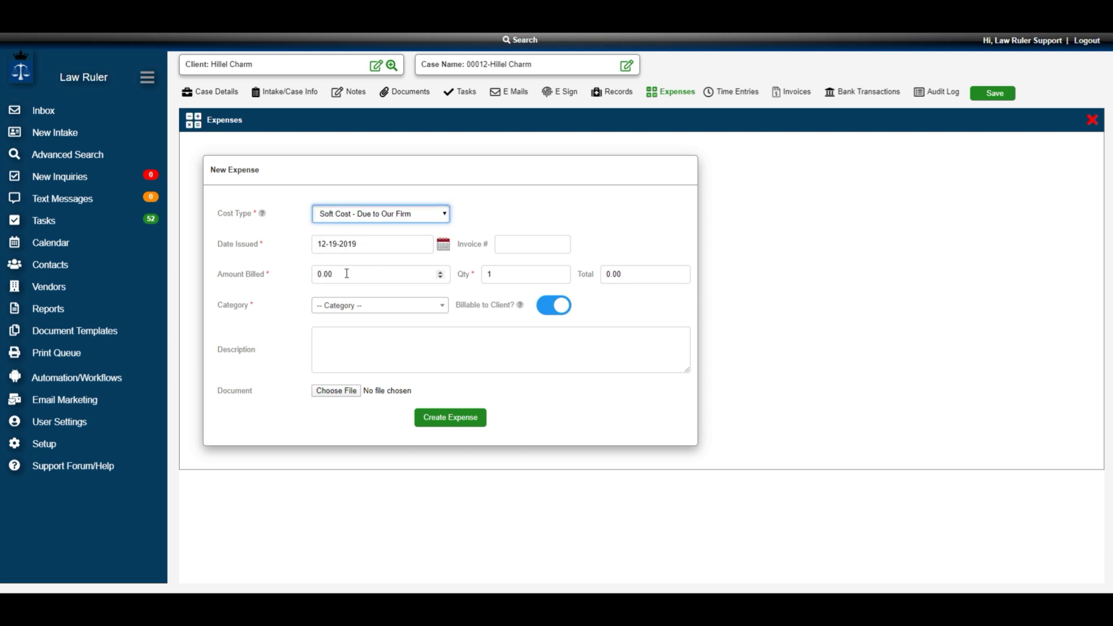
# - Bill 500 under the Administration category, create the expense, and return to the case
pyautogui.click(381, 274)
pyautogui.write('50')
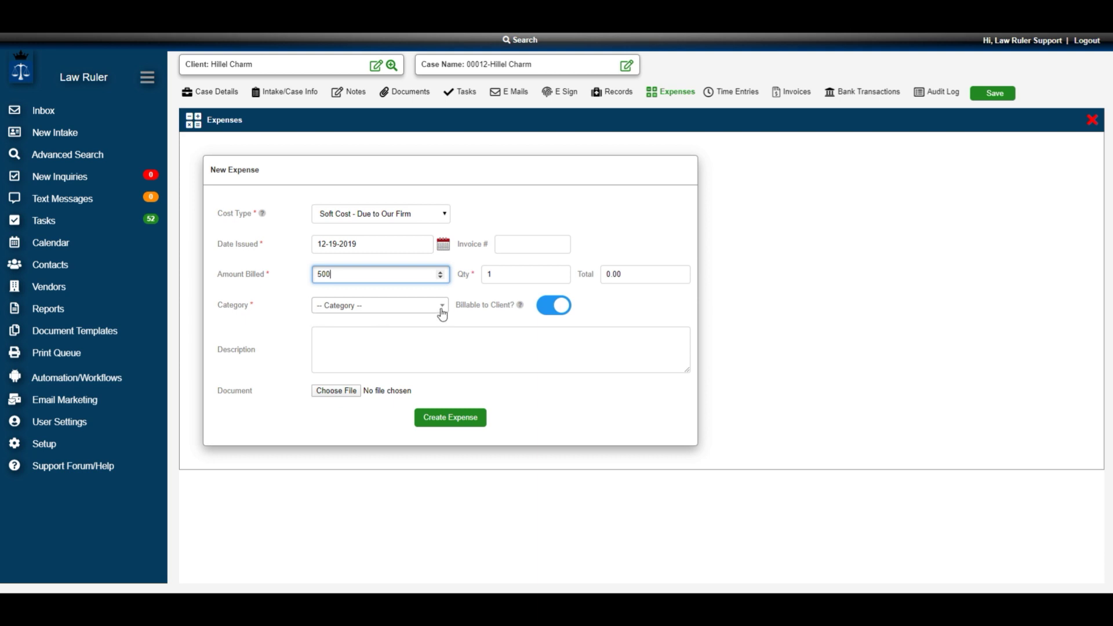
pyautogui.click(400, 313)
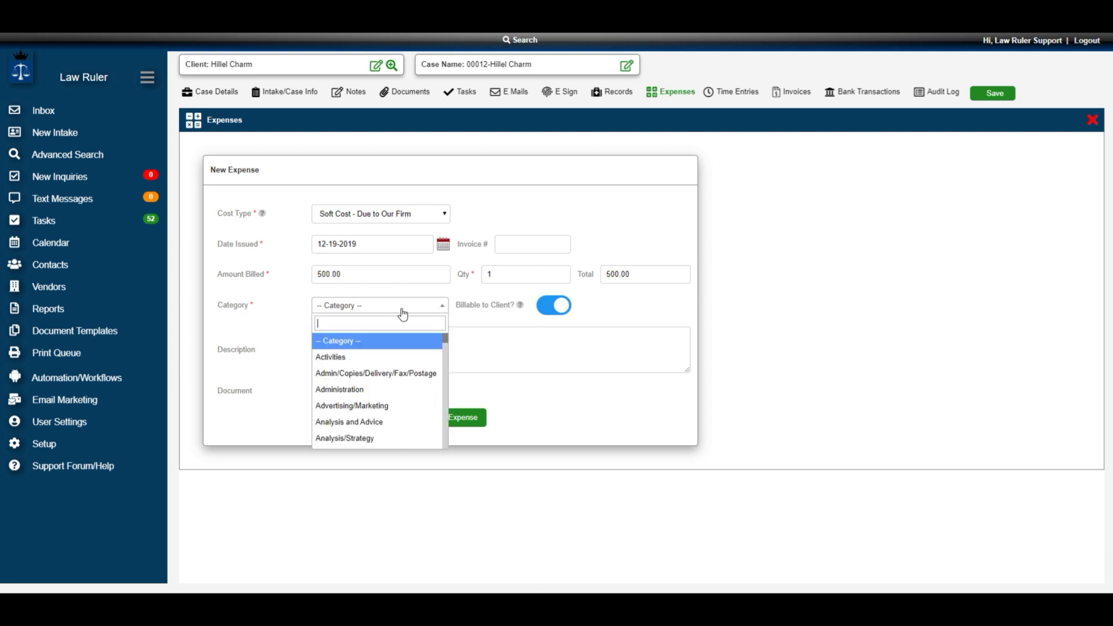
pyautogui.click(386, 390)
pyautogui.click(452, 419)
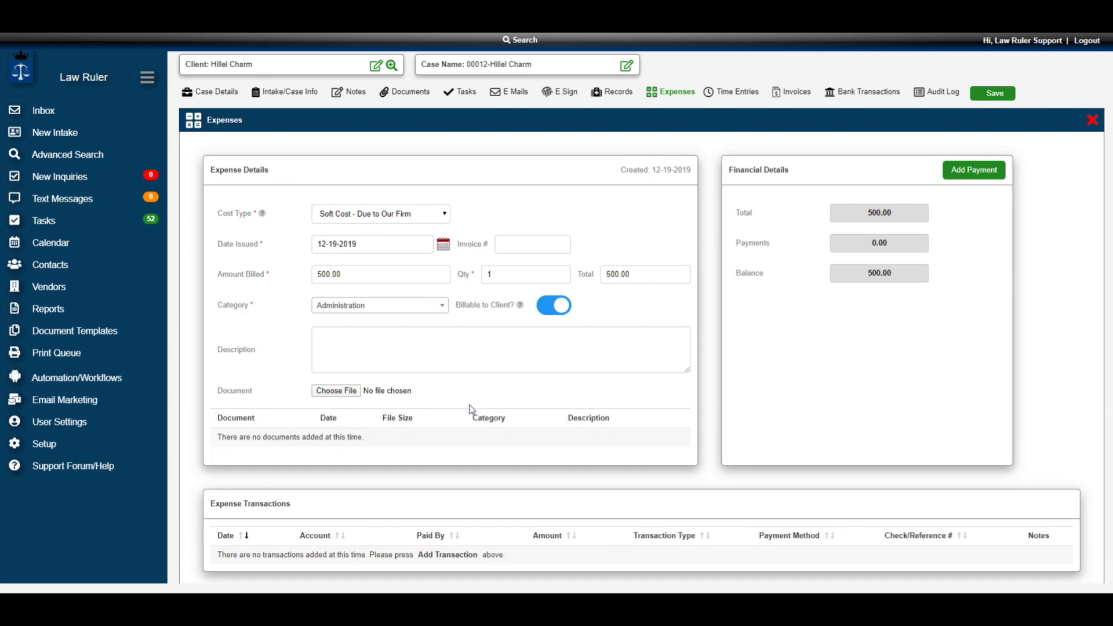
pyautogui.click(1092, 124)
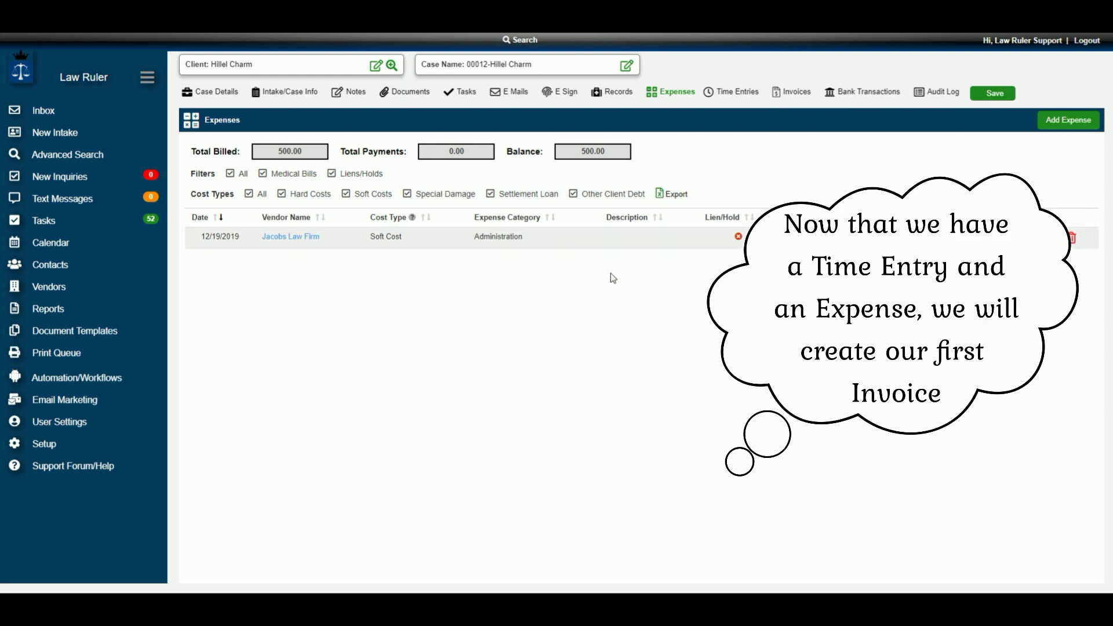
pyautogui.scroll(10, 699, 231)
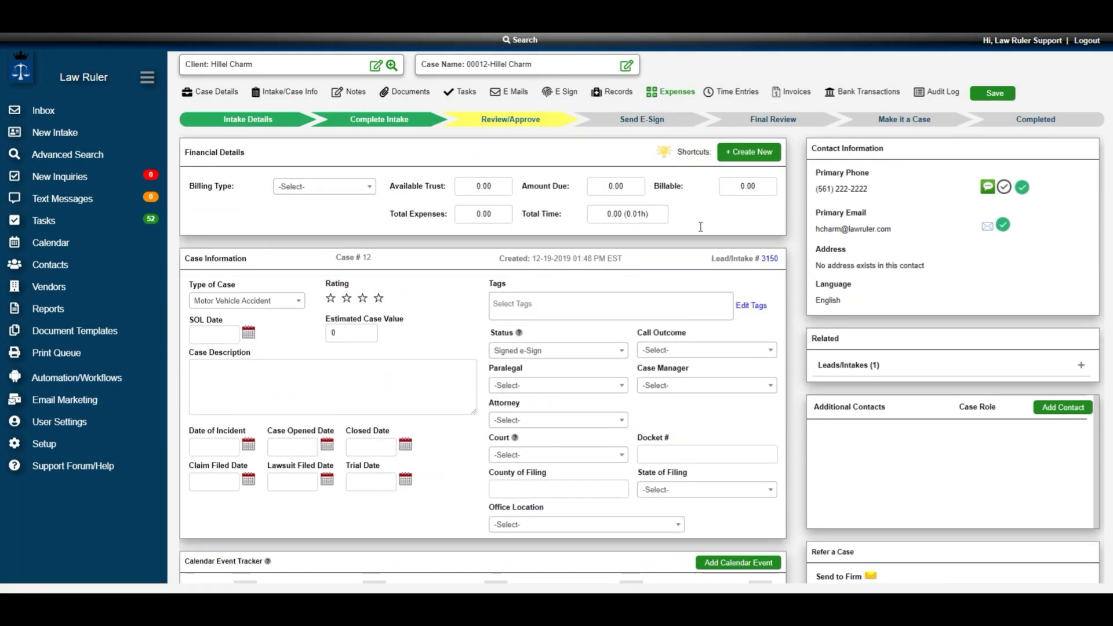
# - Create and view a new invoice with date range Any, excluding hard costs and settlement expenses
pyautogui.click(745, 154)
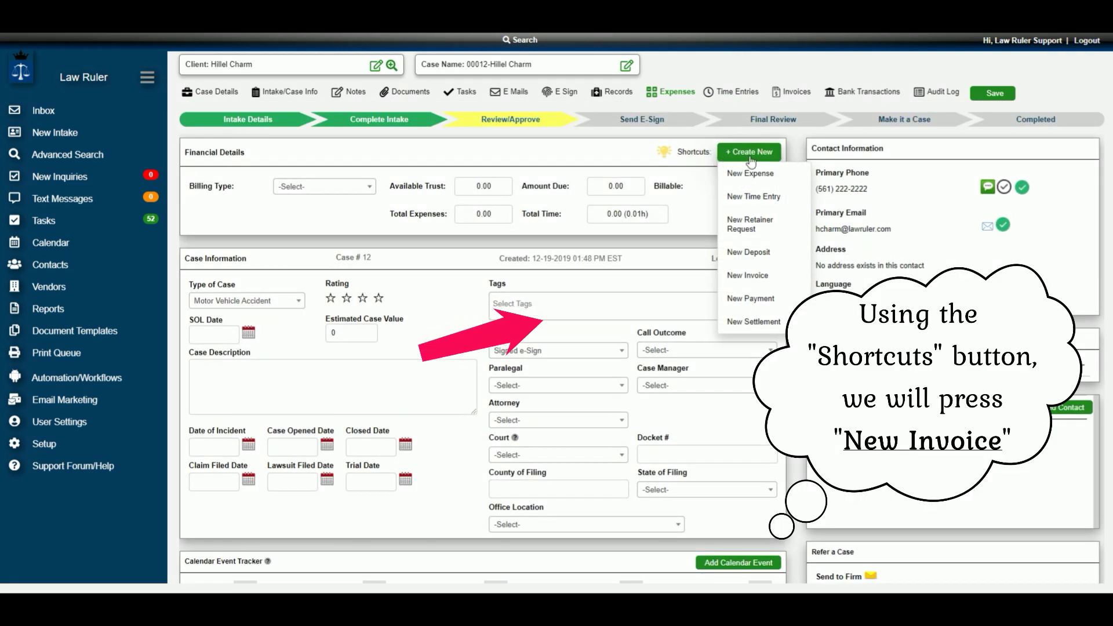
pyautogui.click(750, 273)
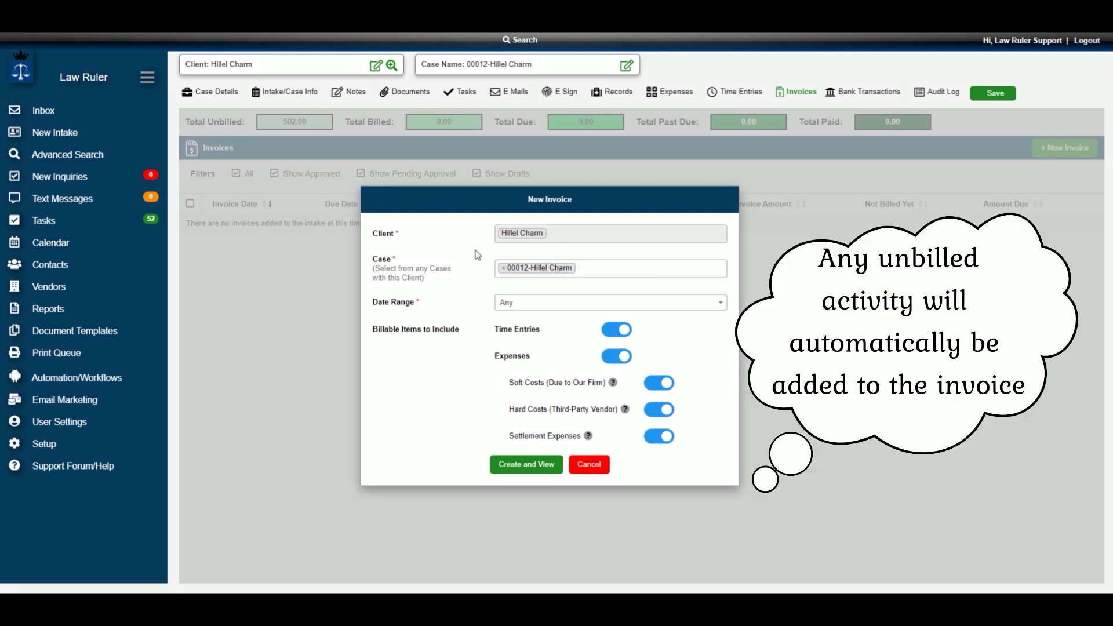
pyautogui.click(533, 306)
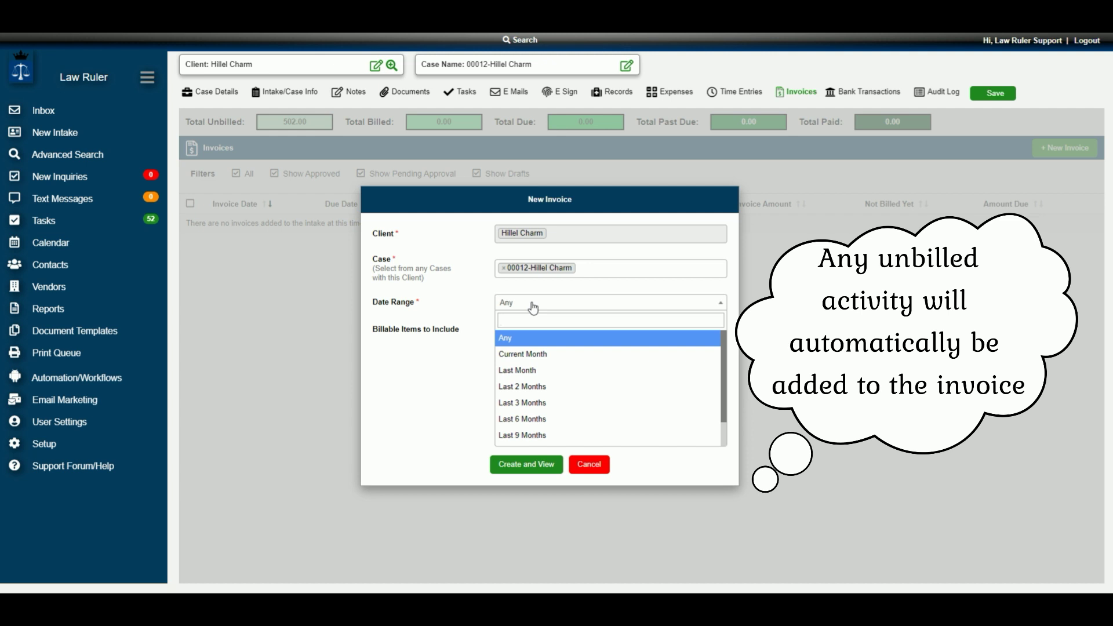
pyautogui.click(533, 305)
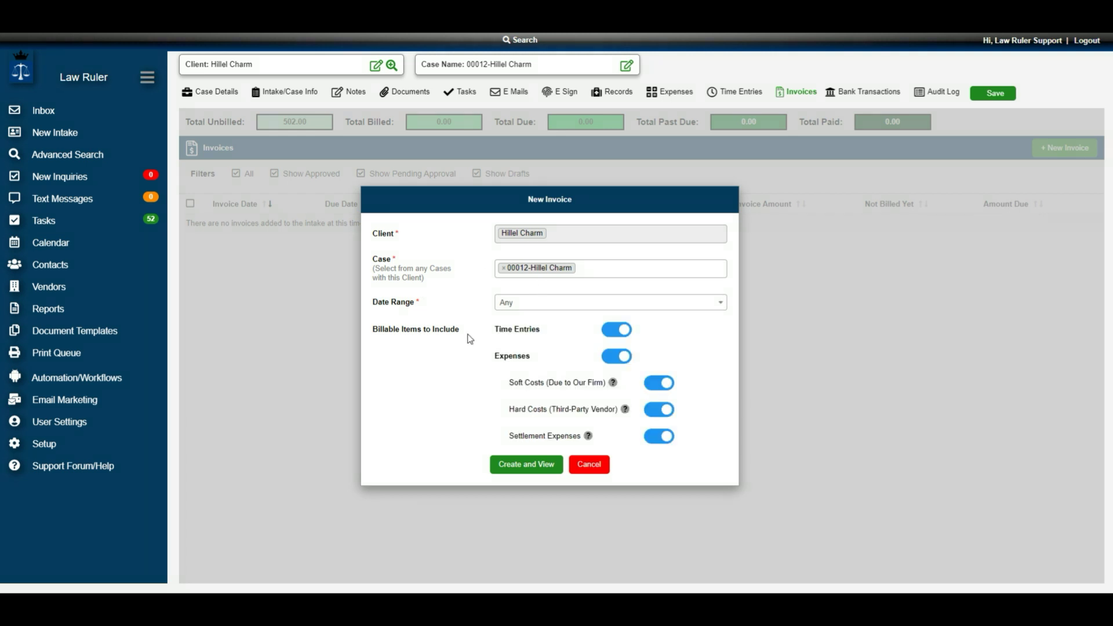
pyautogui.click(662, 442)
pyautogui.click(659, 413)
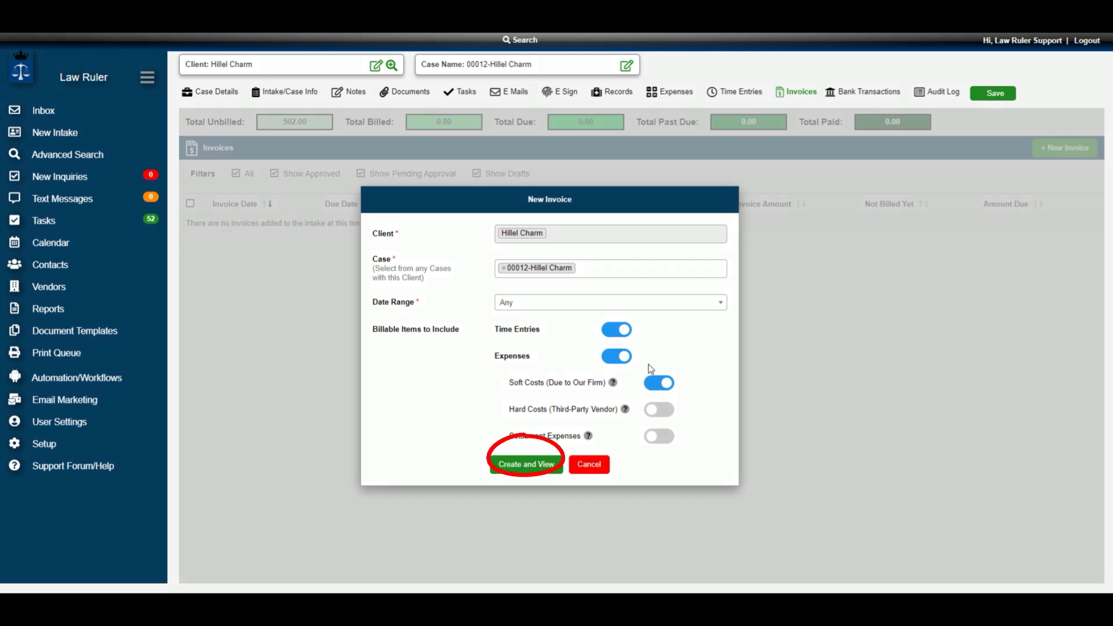
pyautogui.click(526, 465)
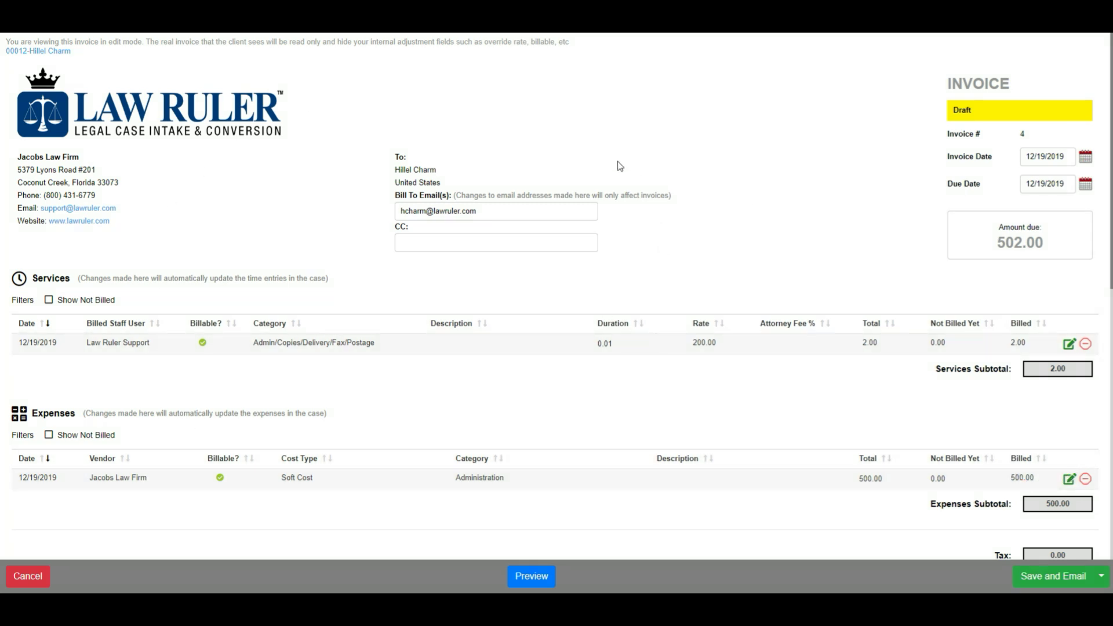
# - Save invoice #4 and email it to the client, confirming it becomes a real invoice
pyautogui.click(1101, 576)
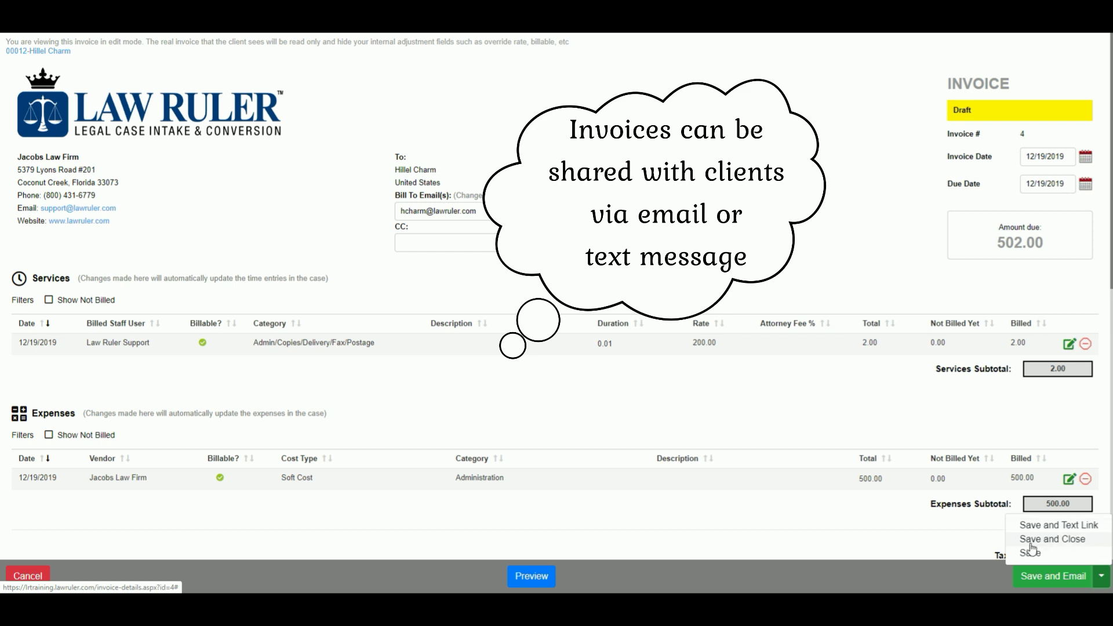
pyautogui.click(1052, 577)
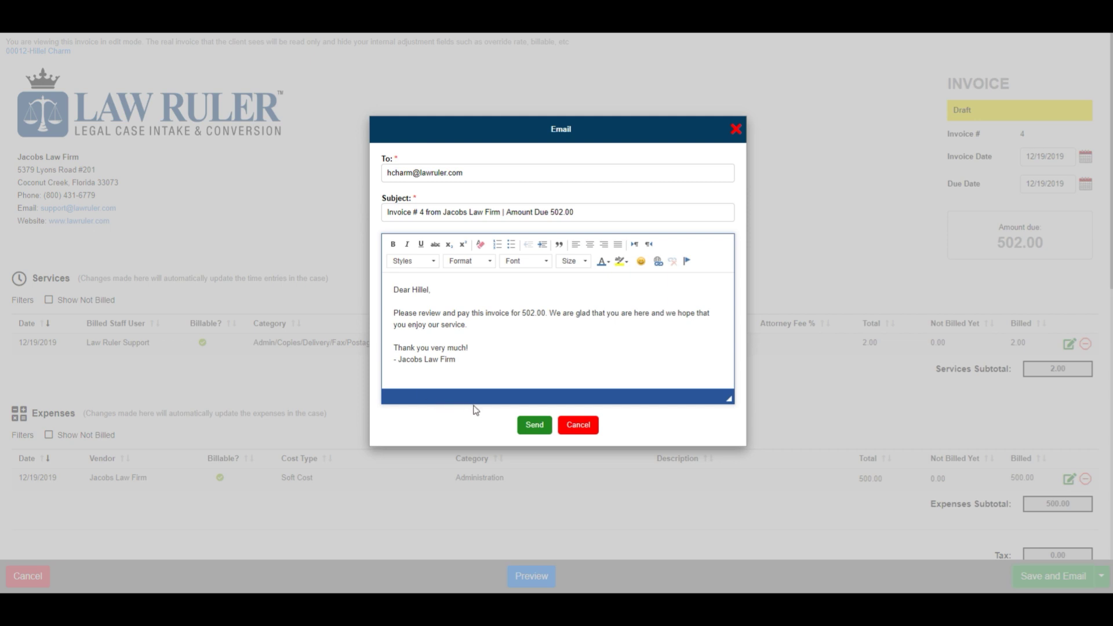
pyautogui.click(531, 427)
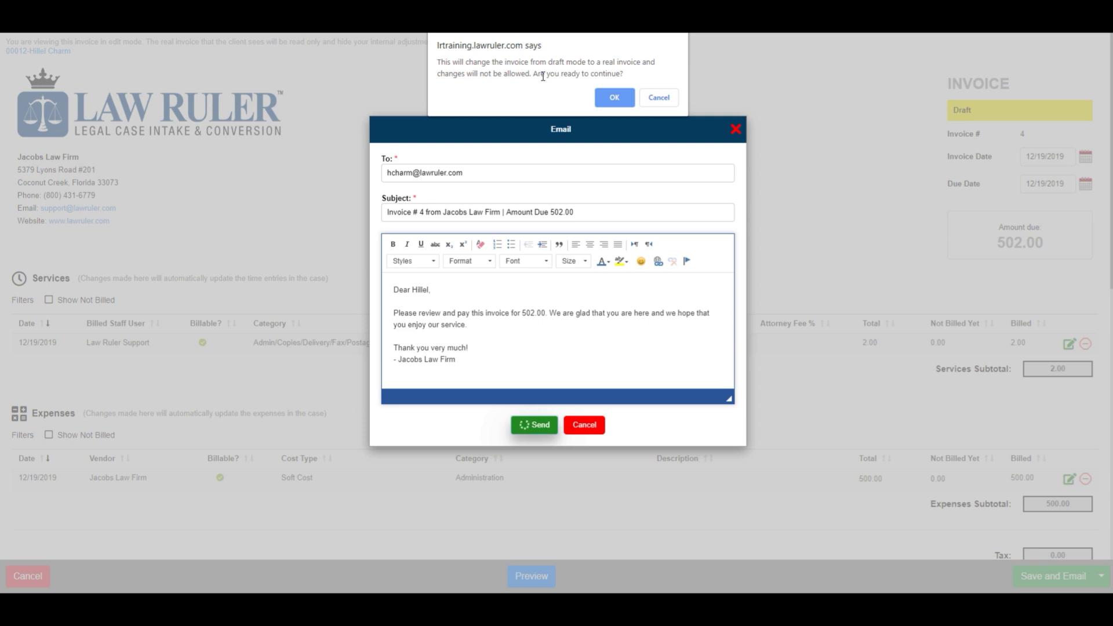
pyautogui.click(615, 100)
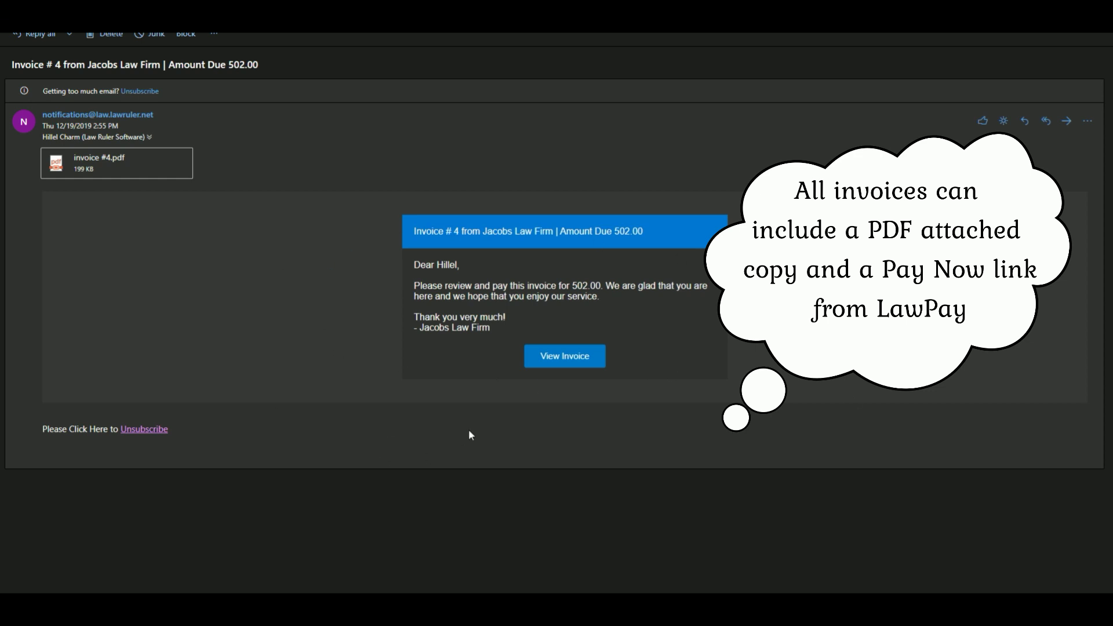
# - Open invoice #4 online from the received Outlook email
pyautogui.click(565, 358)
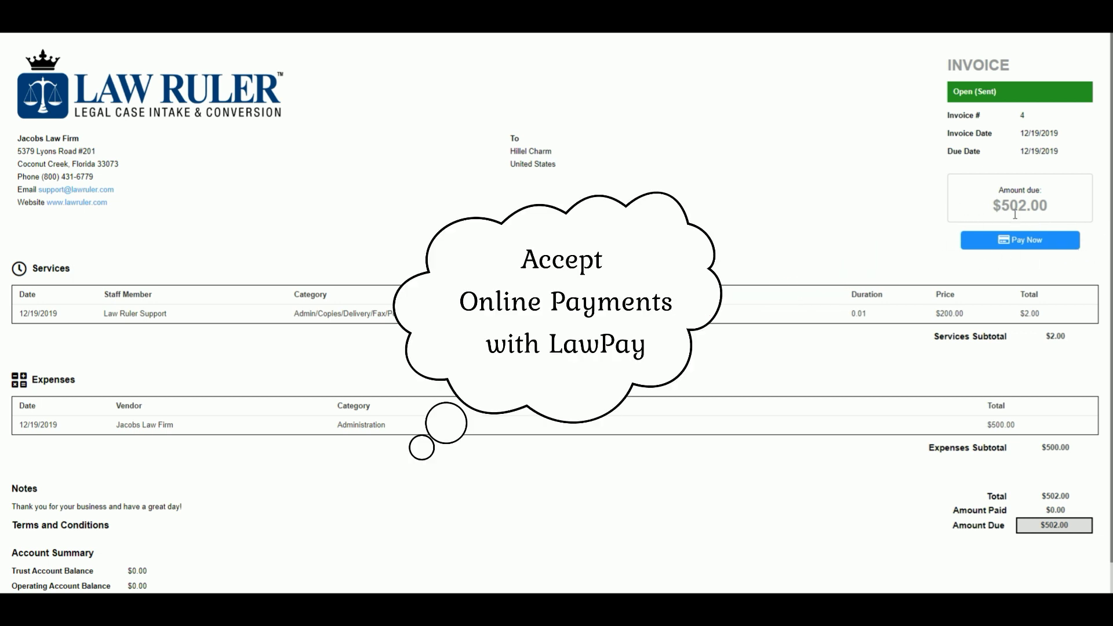
# - Pay the $502.00 by credit card, entering the cardholder's name and card number
pyautogui.click(1022, 243)
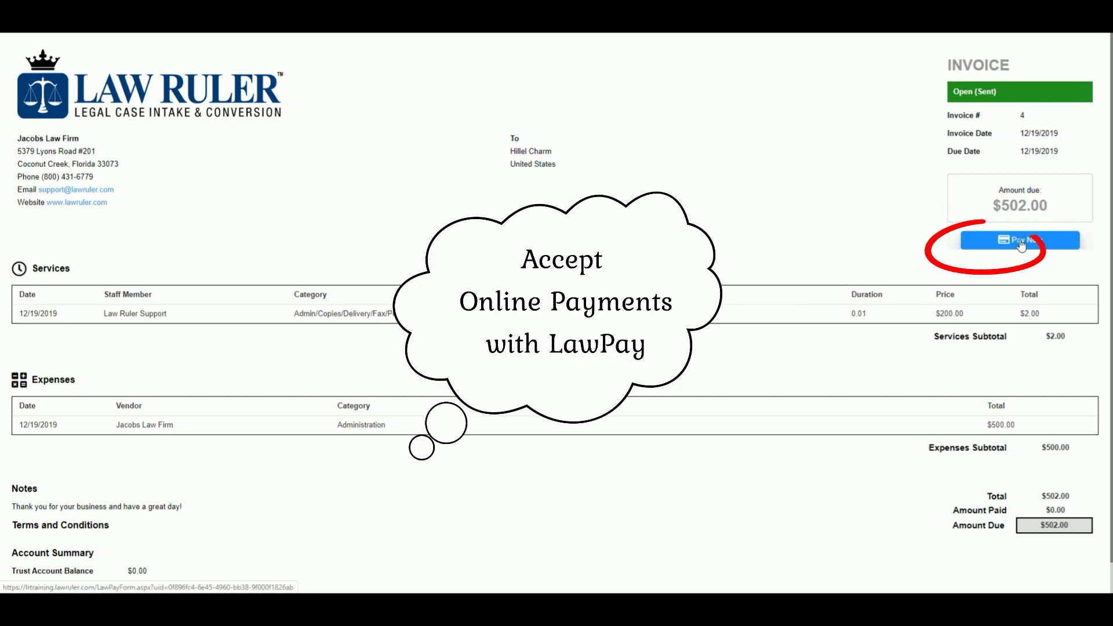
pyautogui.click(444, 110)
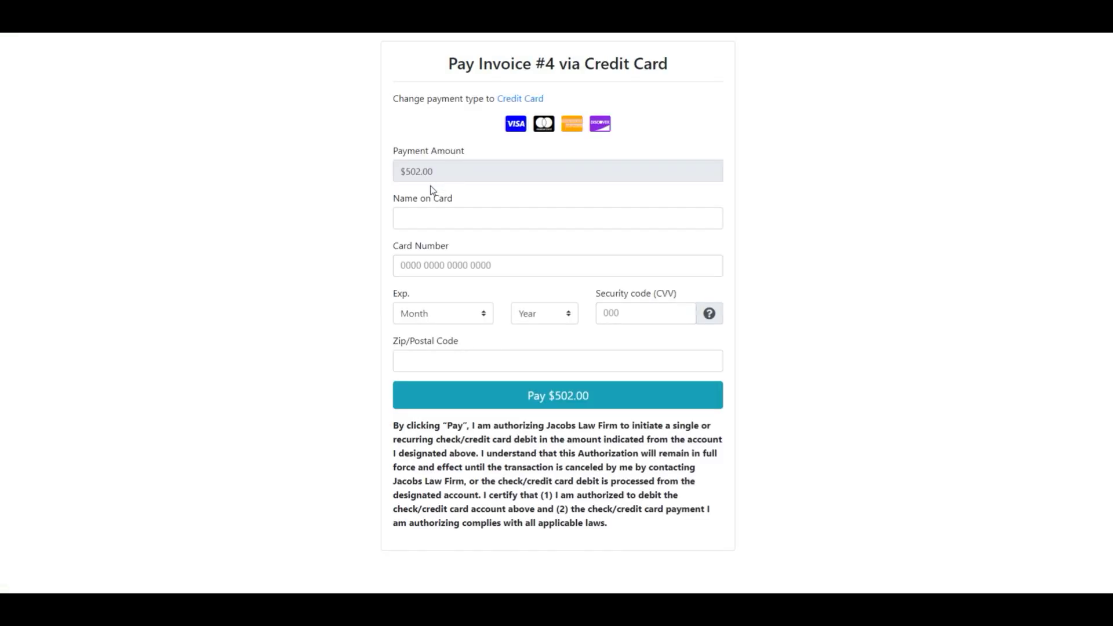
pyautogui.click(433, 217)
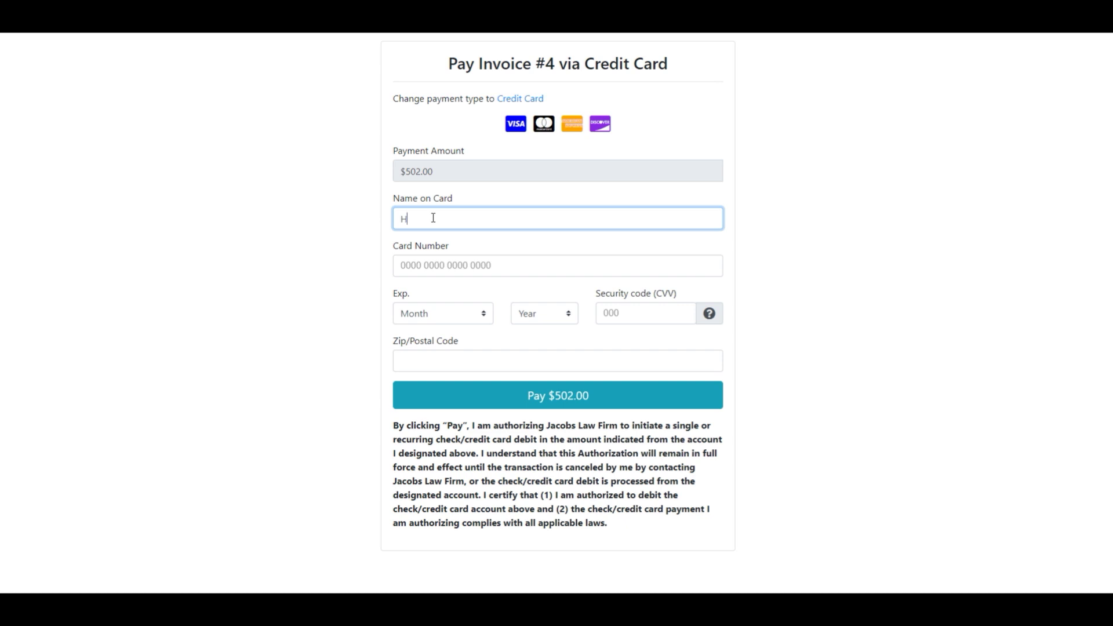
pyautogui.press('Tab')
pyautogui.write('111')
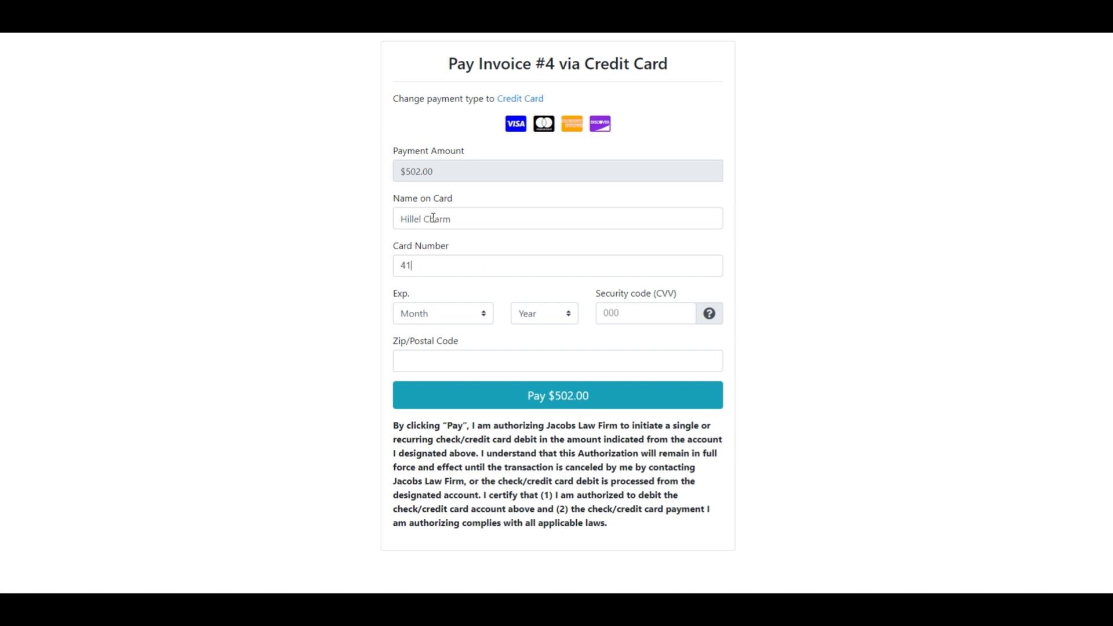